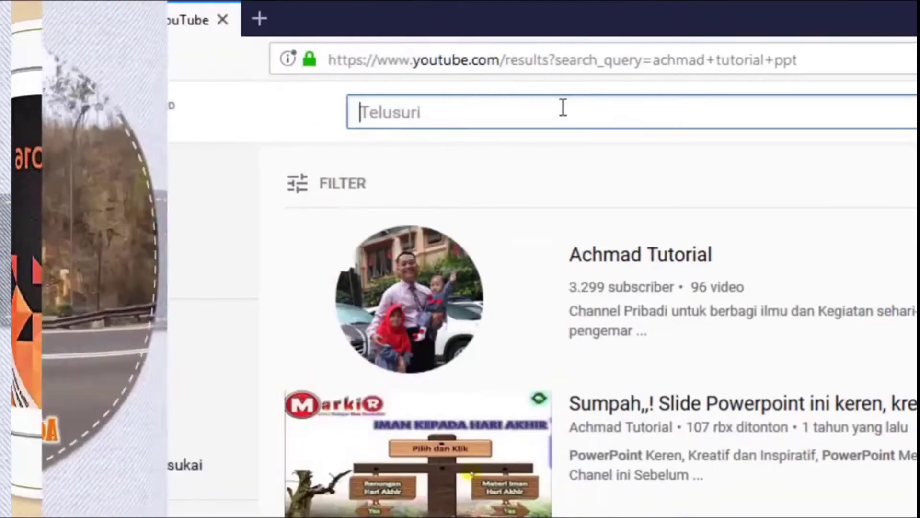
Search YouTube for the tutorial channel's name, open its channel page from the suggestion, and subscribe
type("Achmad")
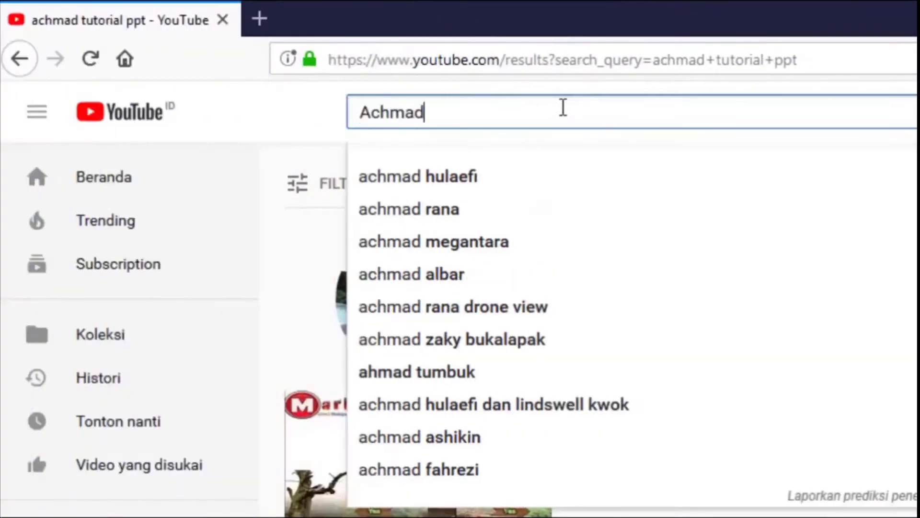
type(" Tutorial")
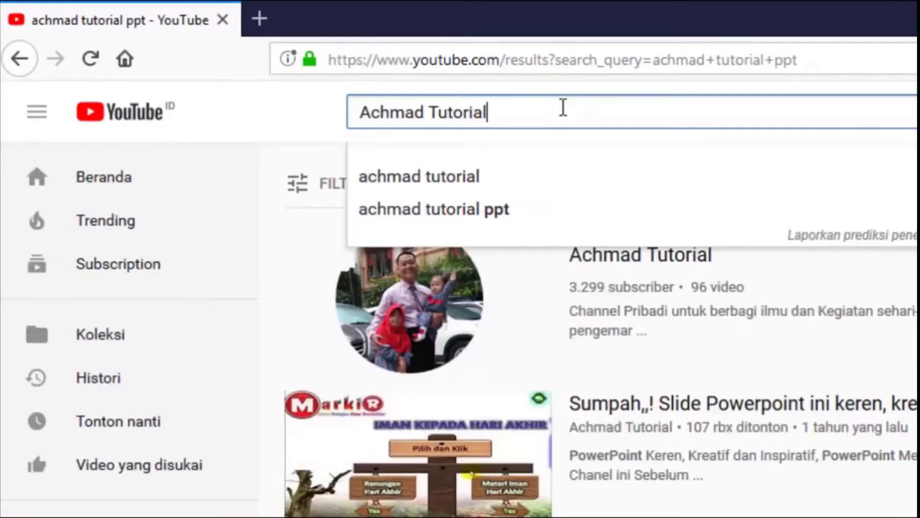
left_click(477, 173)
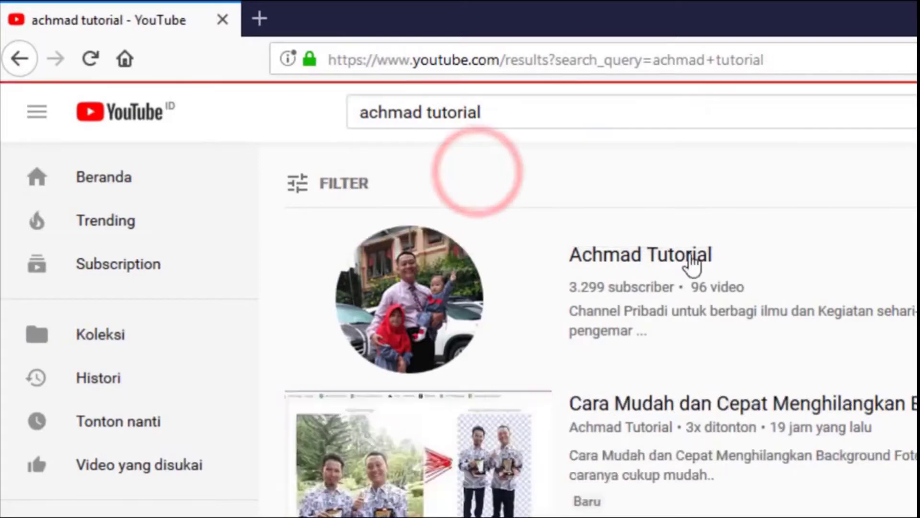
left_click(647, 263)
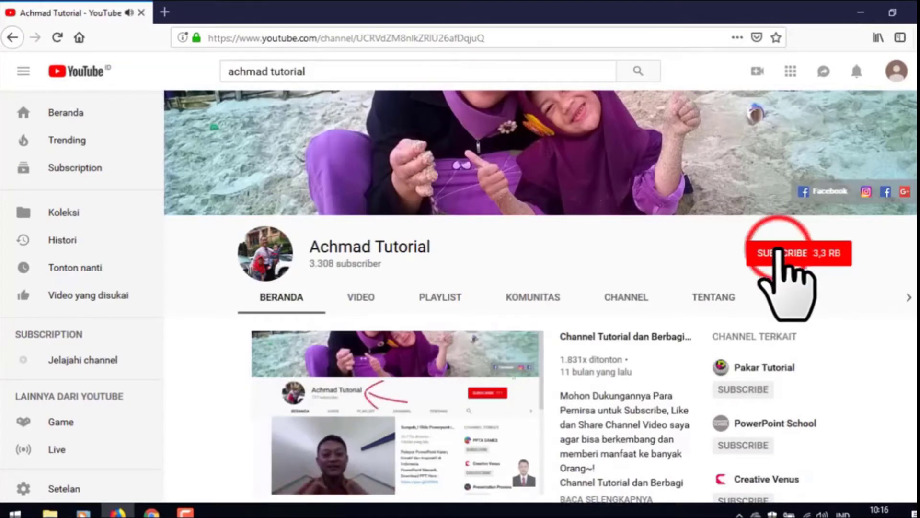
left_click(780, 250)
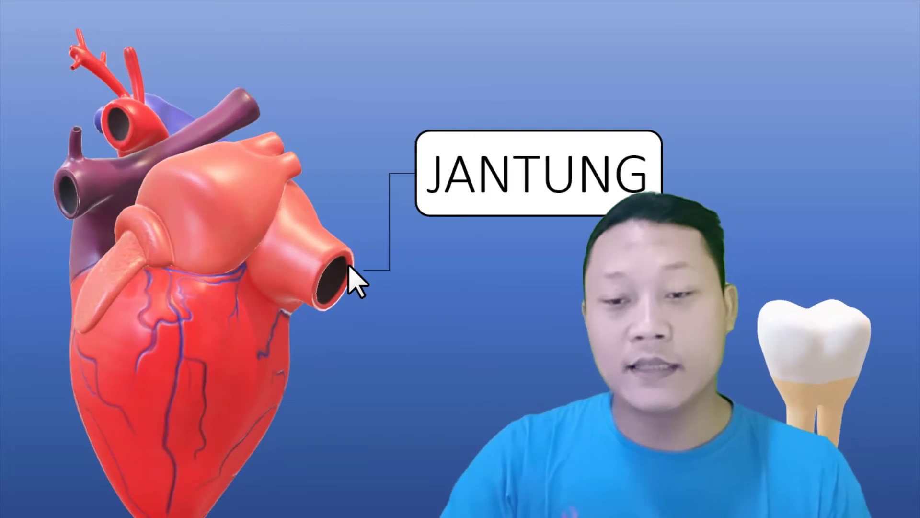
Advance to the GIGI tooth slide, then end the slide show to edit slide 3
left_click(355, 280)
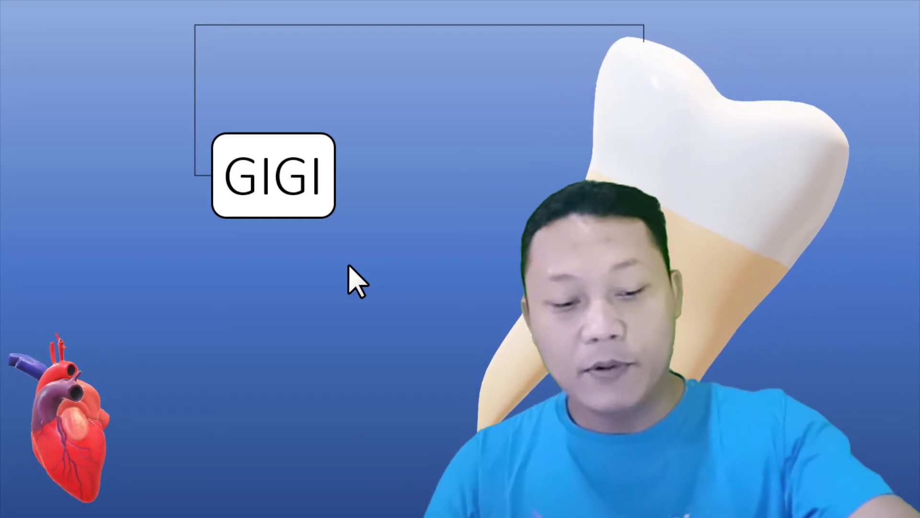
key("Escape")
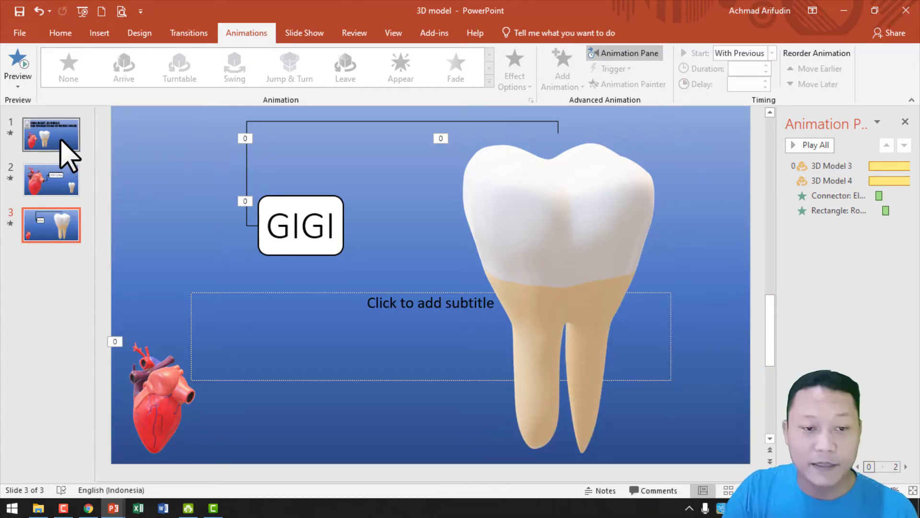
On slide 1, select the tooth model, open 3D Models From a File, and cancel it
left_click(61, 140)
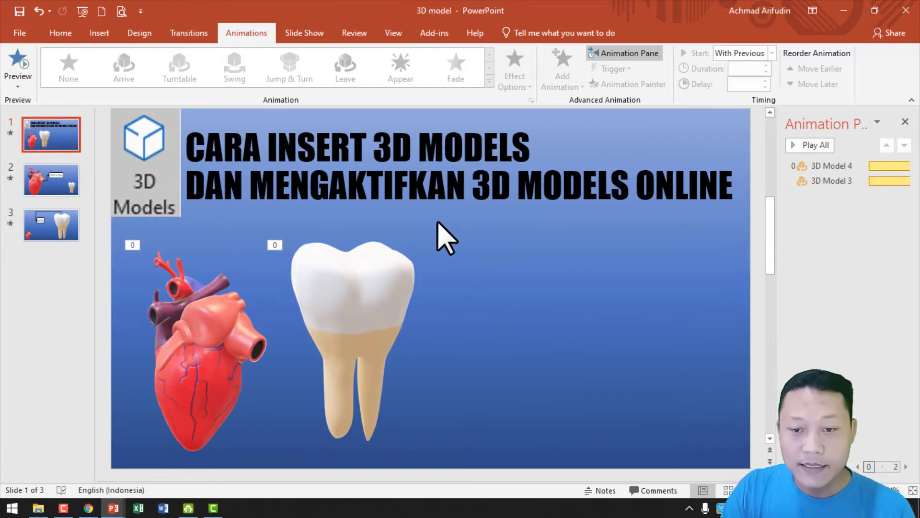
left_click(373, 278)
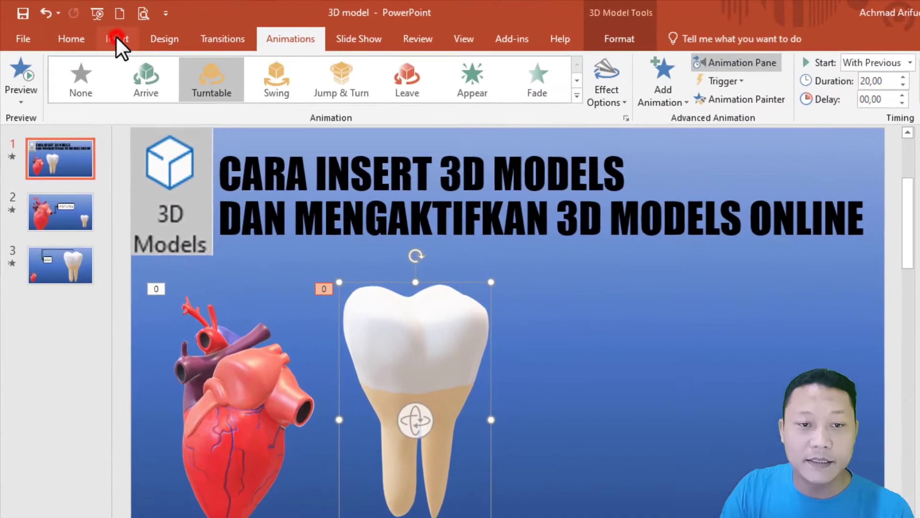
left_click(100, 33)
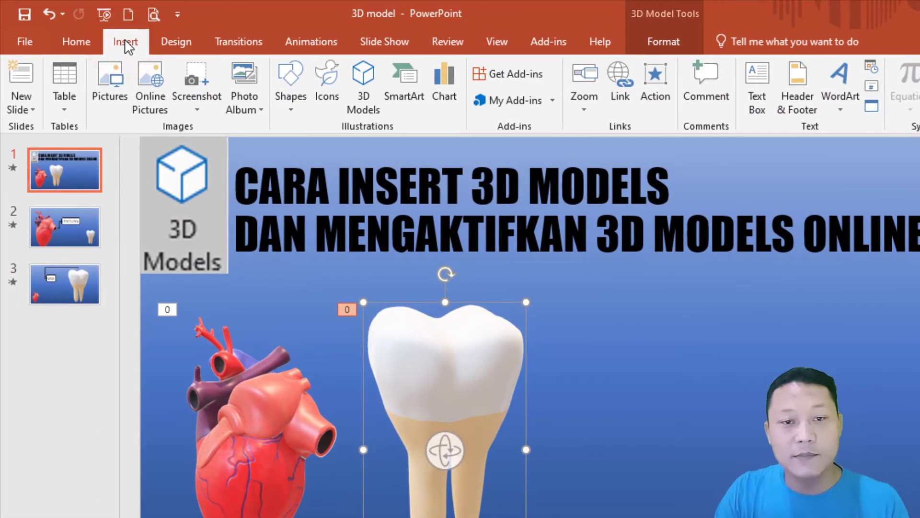
left_click(368, 93)
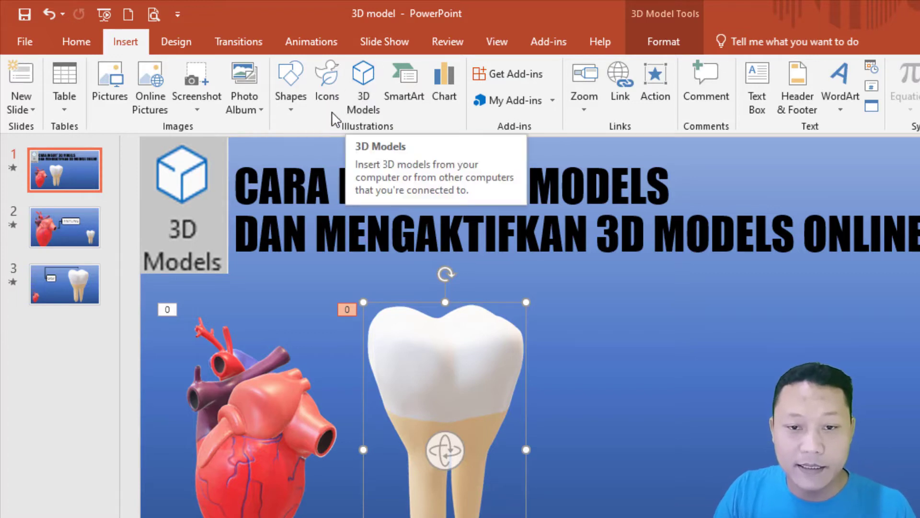
left_click(365, 83)
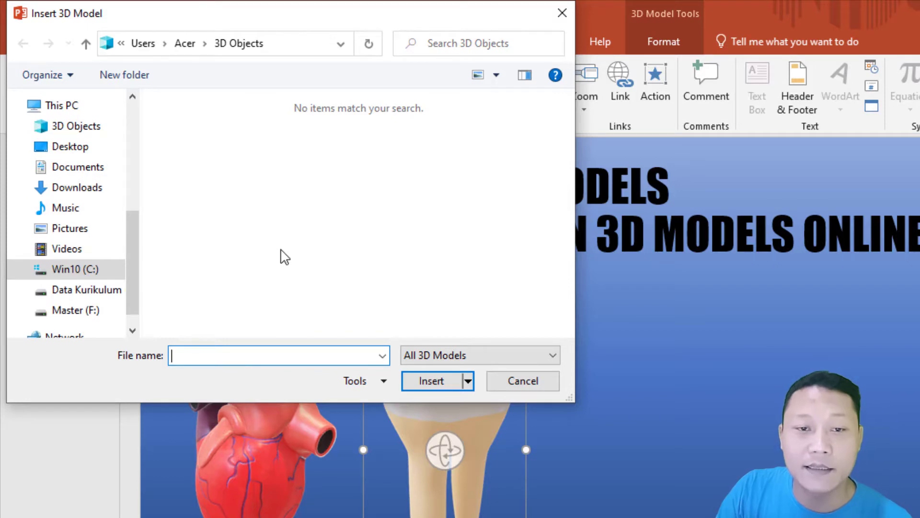
left_click(523, 381)
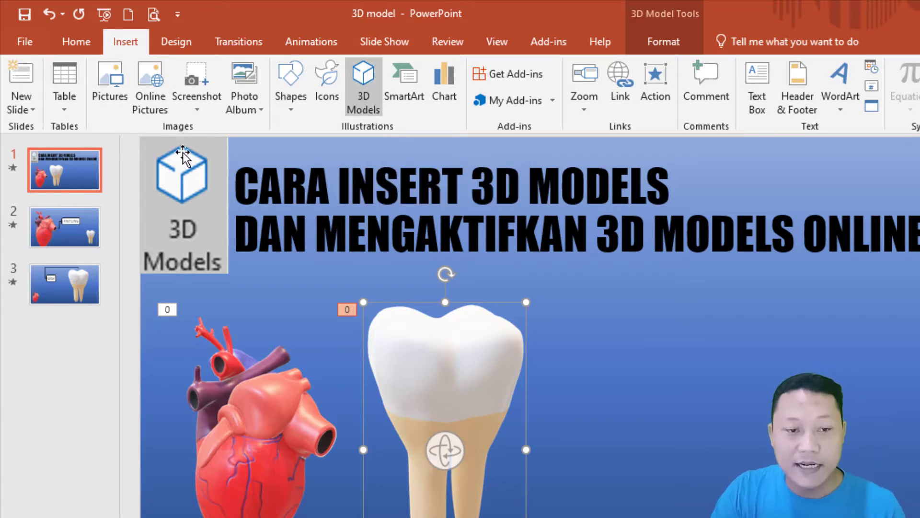
On slide 2, rotate the heart 3D model to a new angle
left_click(82, 231)
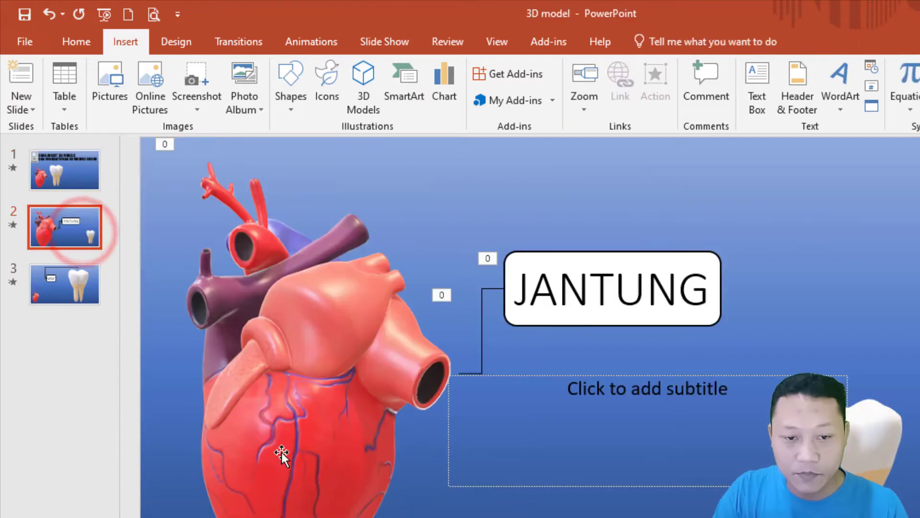
left_click(326, 394)
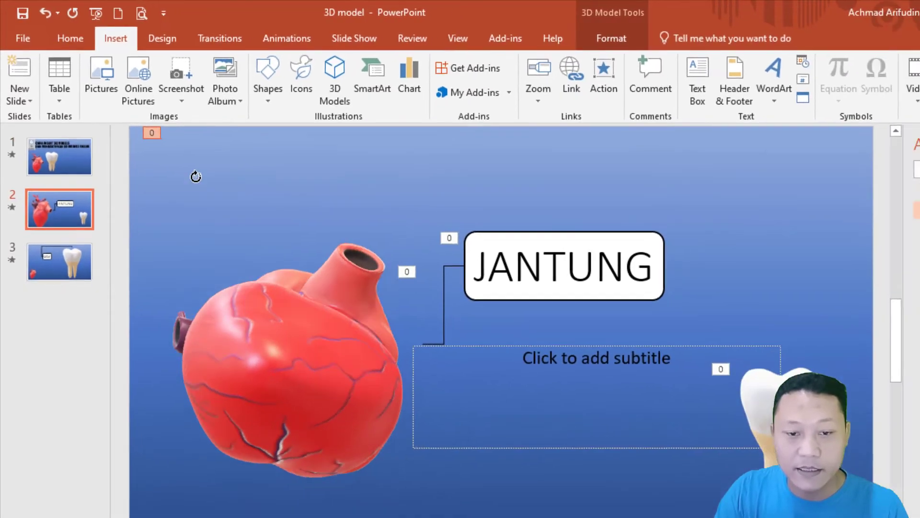
mouse_move(347, 366)
left_mouse_down()
mouse_move(309, 392)
mouse_move(394, 199)
mouse_move(185, 315)
mouse_move(412, 208)
mouse_move(535, 330)
mouse_move(534, 341)
left_mouse_up()
mouse_move(609, 311)
left_mouse_down()
mouse_move(649, 154)
mouse_move(626, 124)
mouse_move(334, 172)
mouse_move(174, 378)
mouse_move(14, 441)
mouse_move(21, 457)
mouse_move(253, 328)
left_mouse_up()
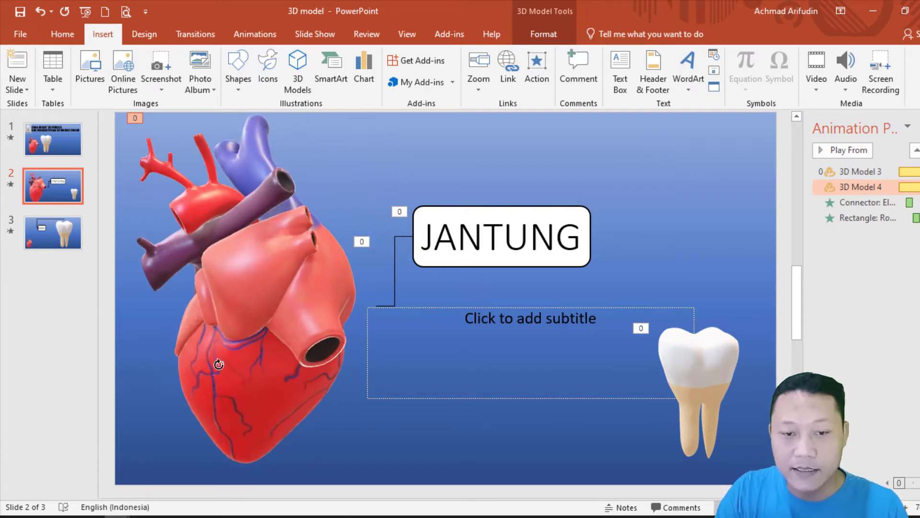
Tilt the small tooth model into an angled view, then go to slide 3
left_click(688, 356)
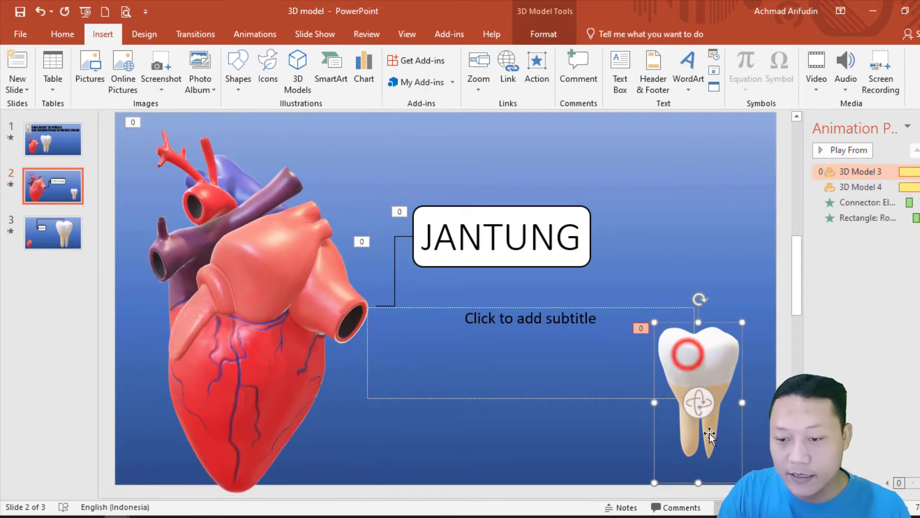
mouse_move(700, 397)
left_mouse_down()
mouse_move(569, 363)
mouse_move(692, 366)
mouse_move(703, 414)
left_mouse_up()
left_click_drag(694, 406, 642, 436)
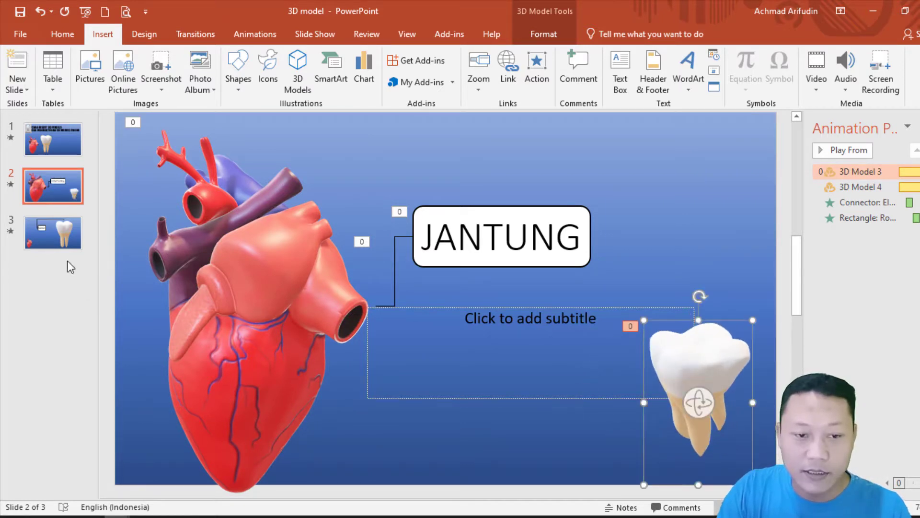
left_click(52, 226)
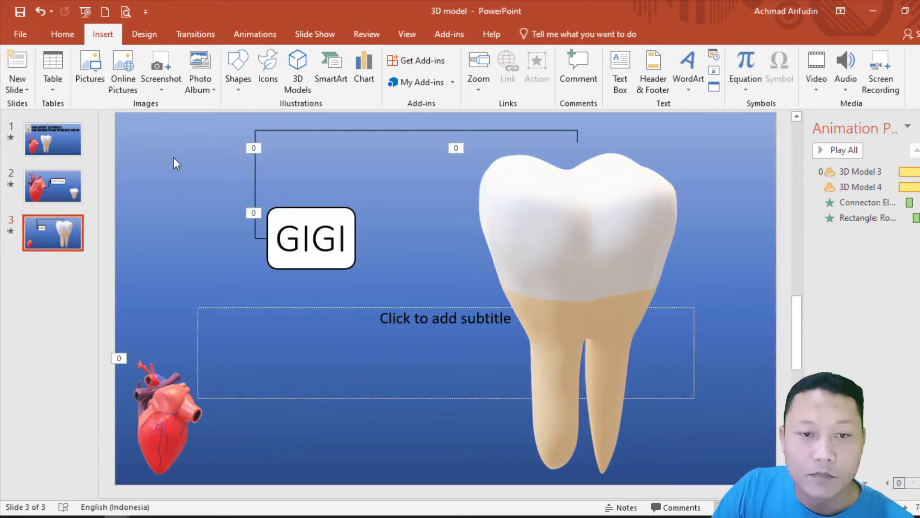
Open and dismiss the Insert 3D Models dialog, then close 3D model.pptx to reach the save prompt
left_click(149, 34)
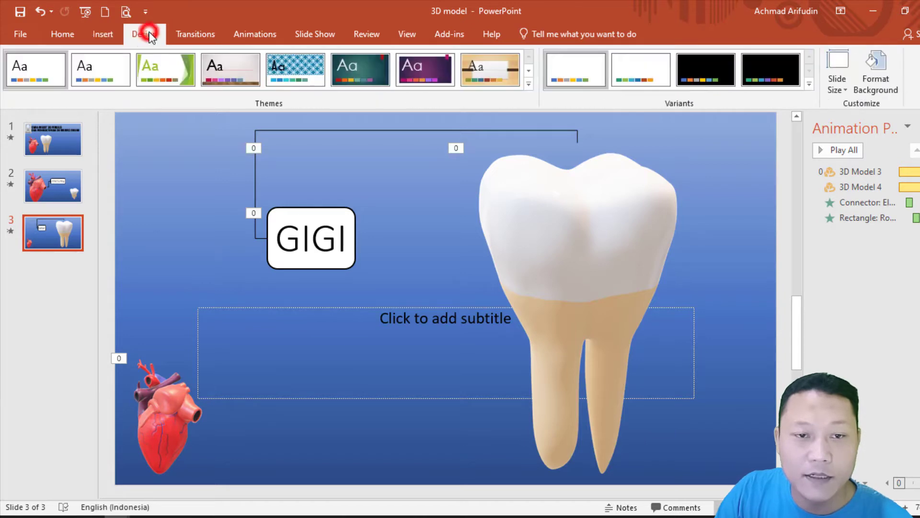
left_click(101, 33)
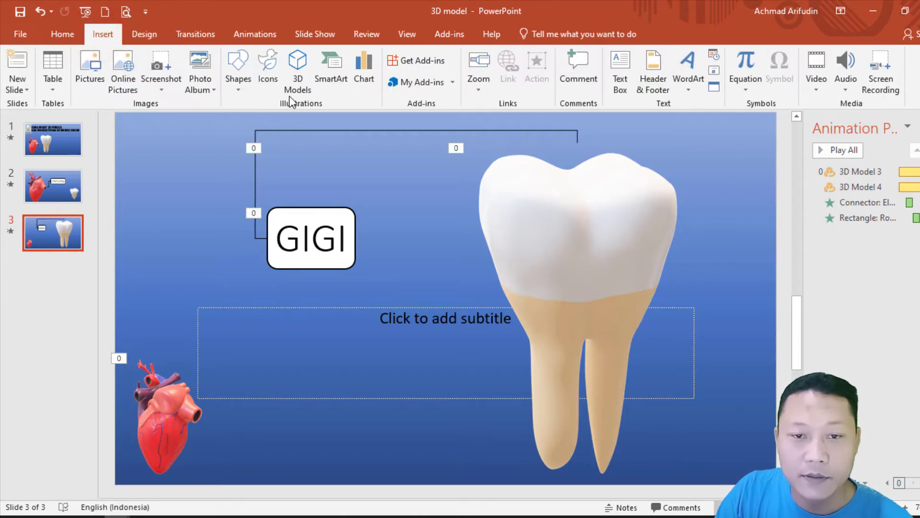
left_click(303, 88)
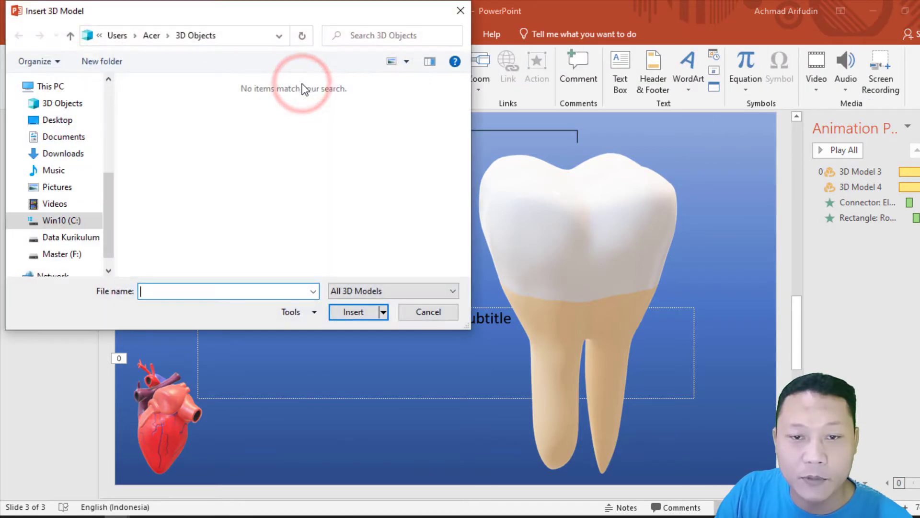
left_click(461, 11)
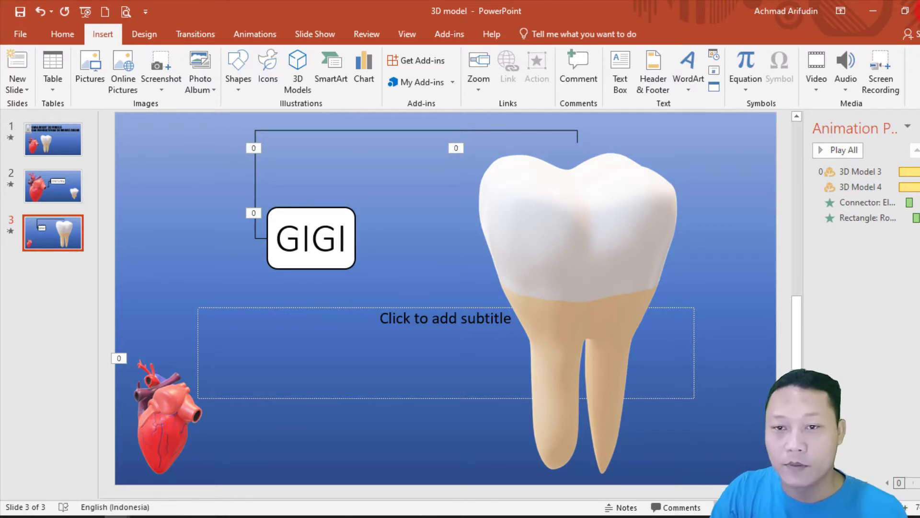
left_click(915, 10)
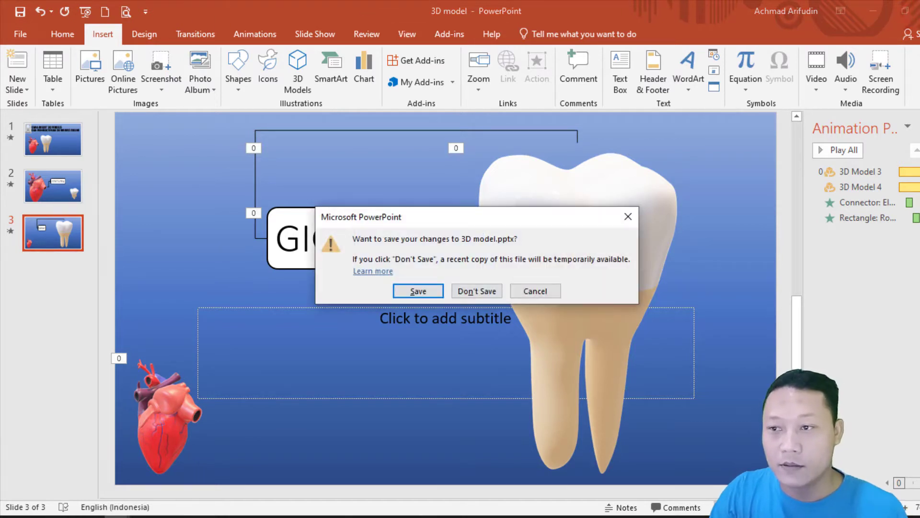
Save 3D model.pptx when prompted, then close Cara Install.pptx with Alt+F4 and discard its changes
left_click(418, 291)
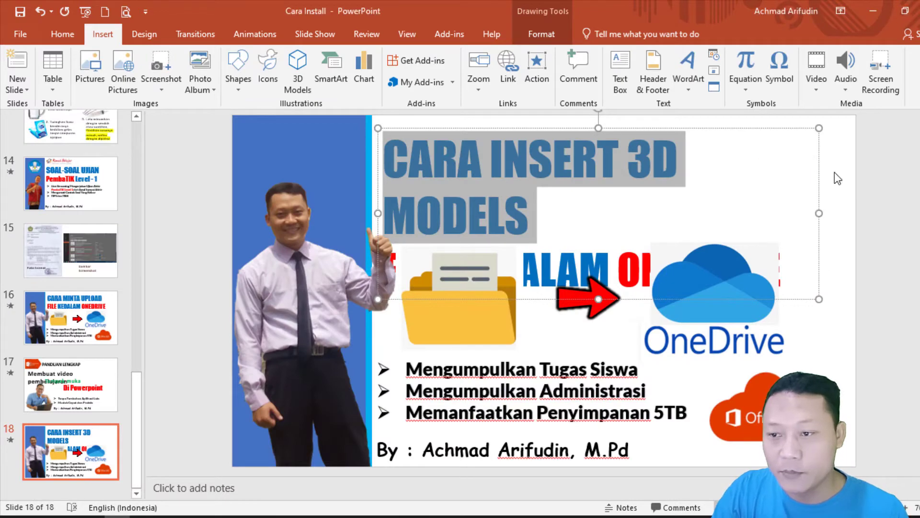
left_click(834, 172)
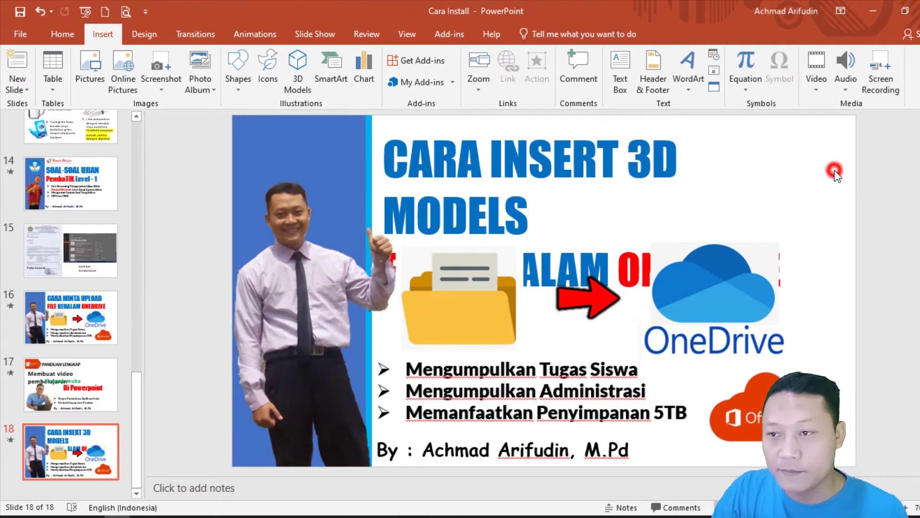
key("alt+F4")
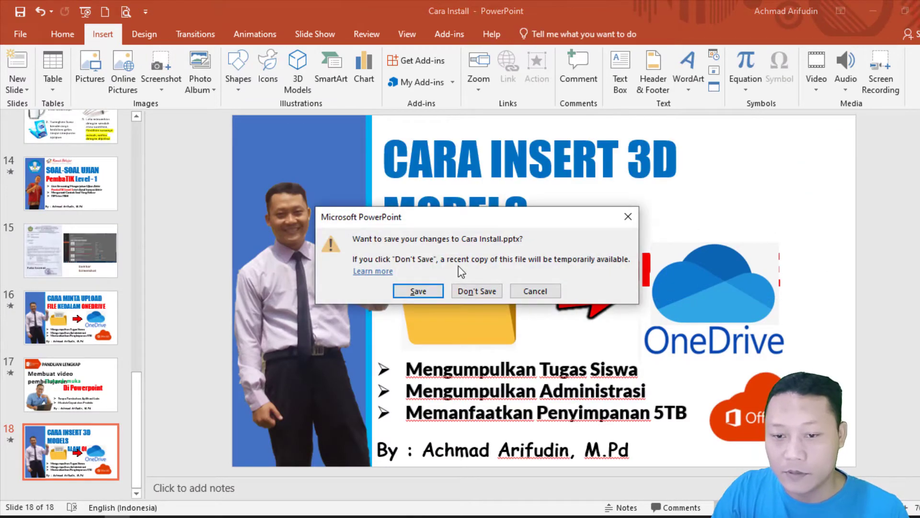
left_click(477, 291)
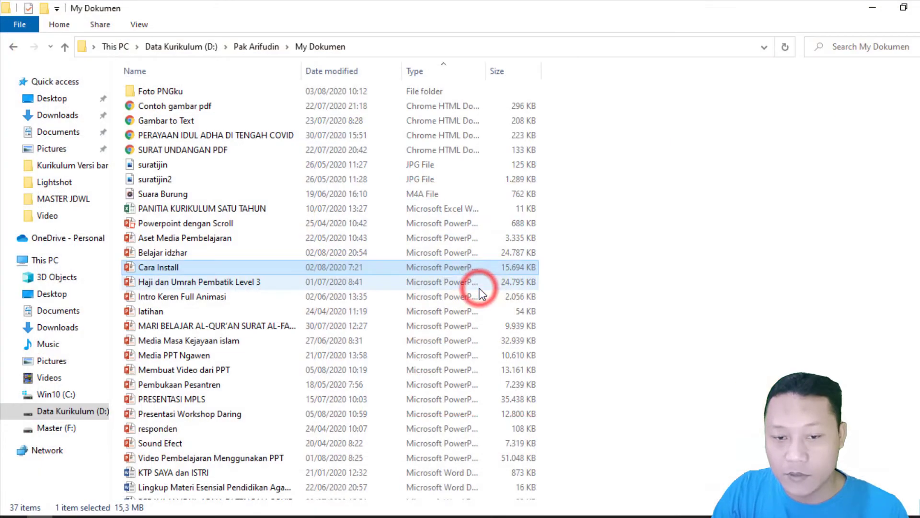
Click empty space in My Dokumen to deselect the Cara Install file
left_click(725, 331)
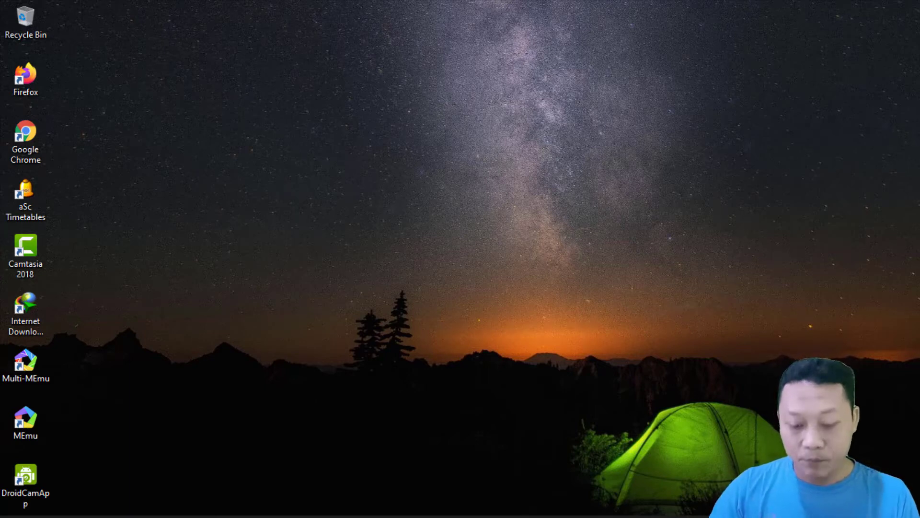
Open Taskbar settings from the taskbar's right-click menu
right_click(393, 515)
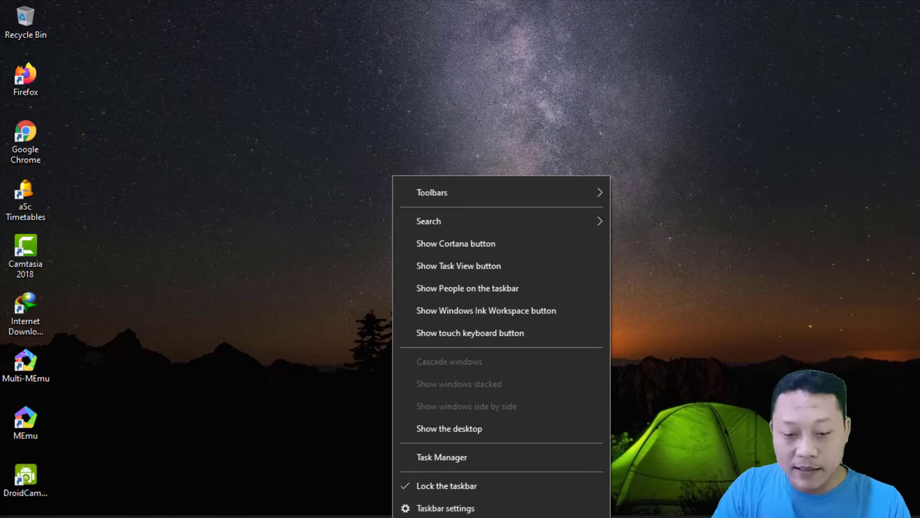
left_click(405, 515)
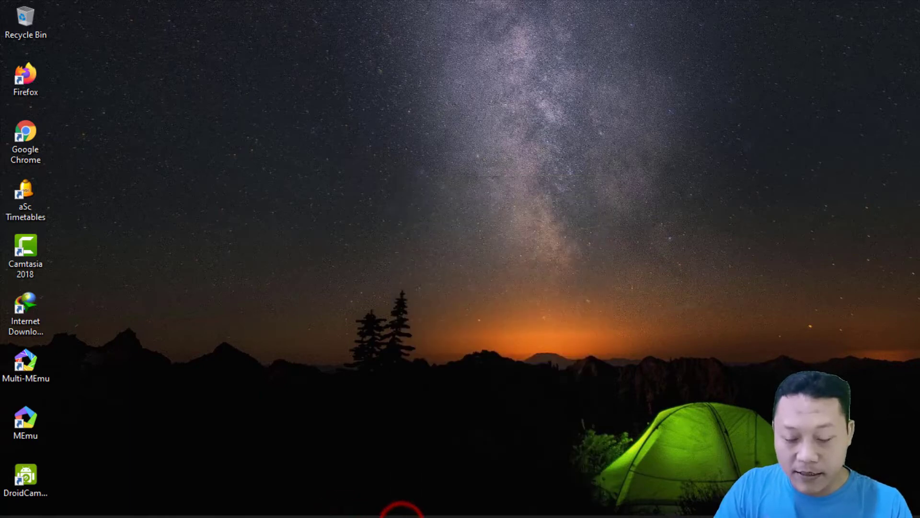
right_click(402, 515)
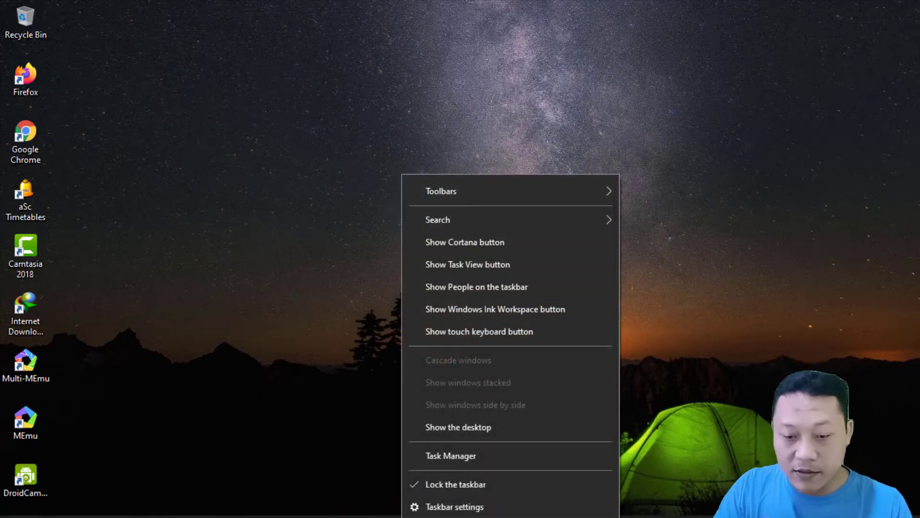
left_click(479, 509)
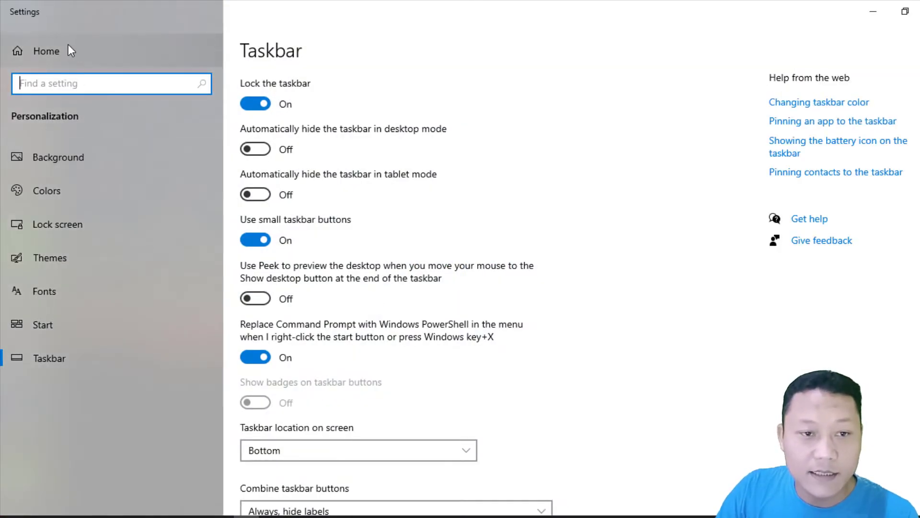
Go from Settings Home through Time & Language to the Region page
left_click(44, 54)
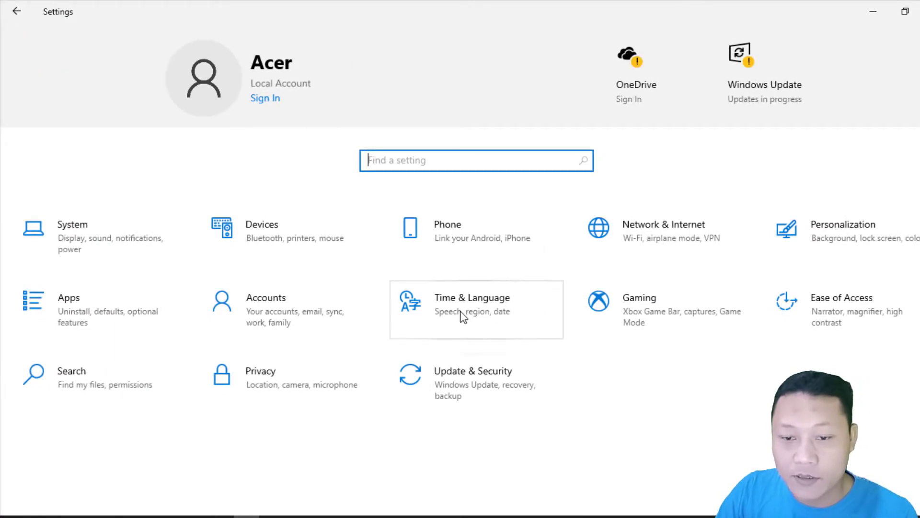
left_click(436, 300)
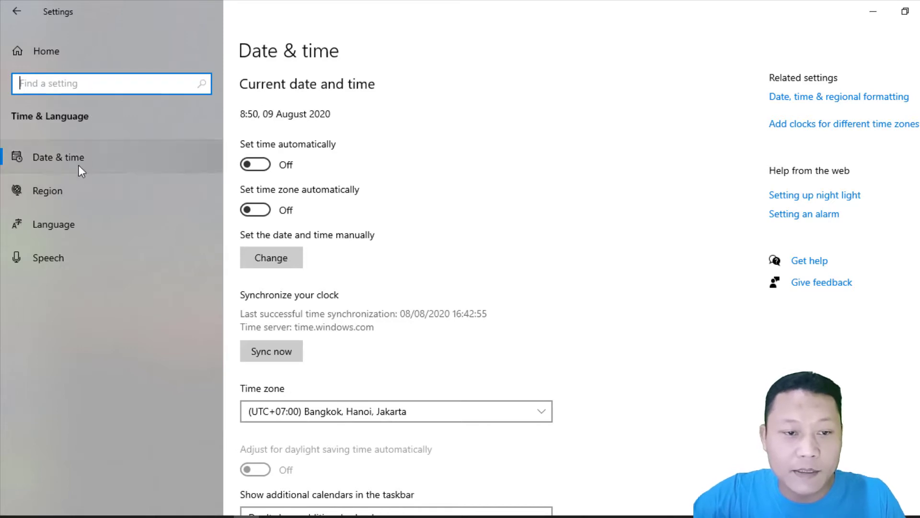
left_click(78, 197)
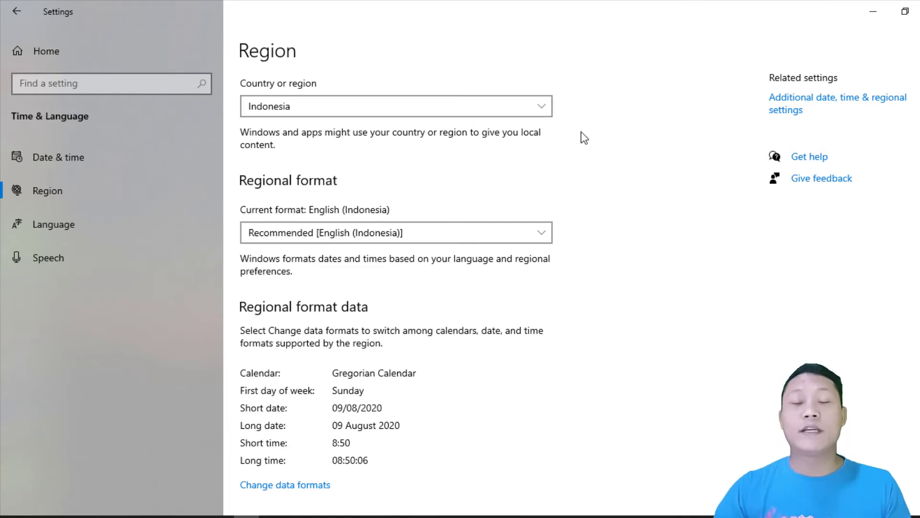
Pick United States instead of Indonesia in the Country or region list, then close Settings
left_click(547, 108)
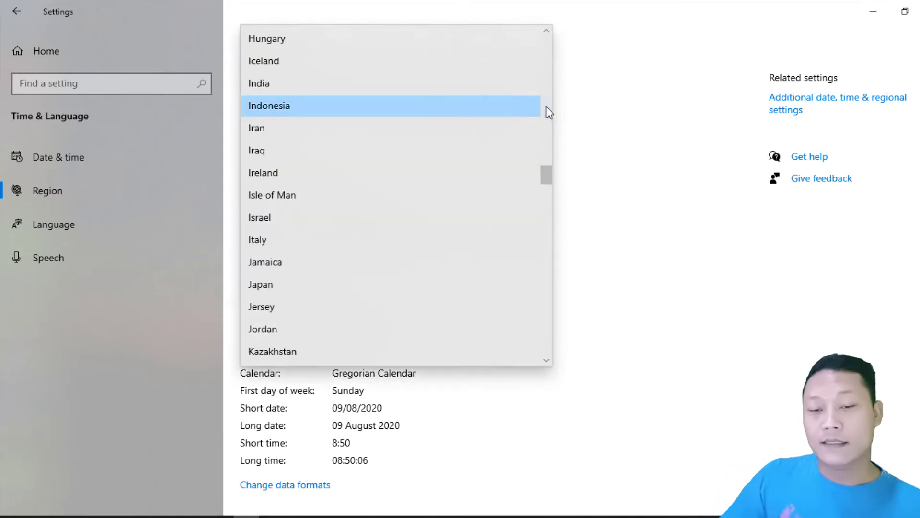
left_click_drag(549, 175, 535, 333)
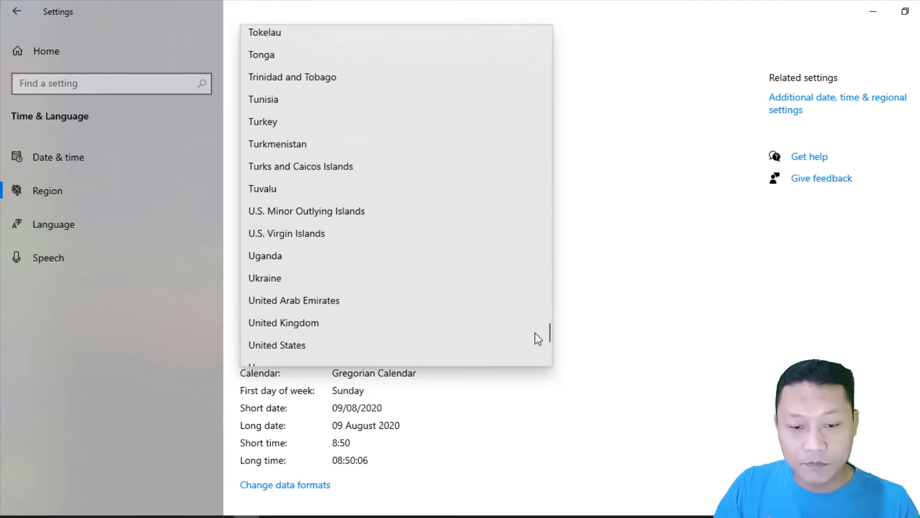
left_click(317, 344)
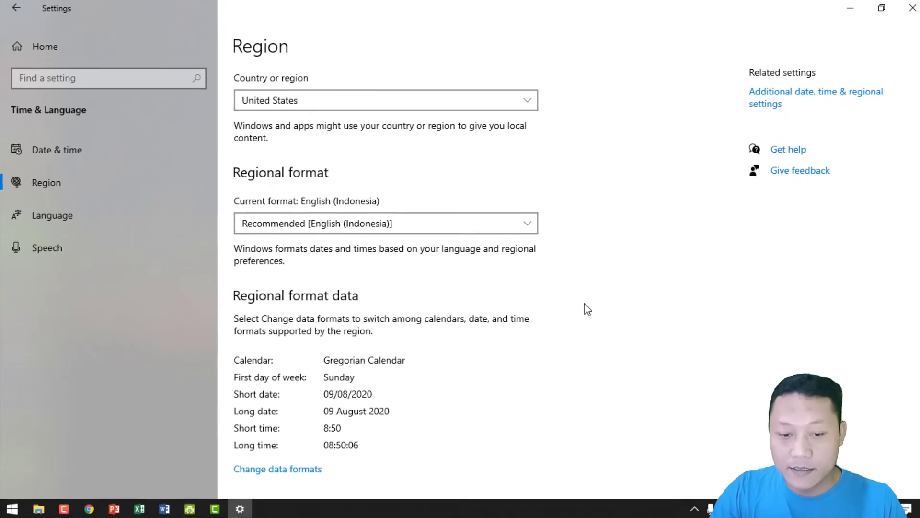
left_click(906, 7)
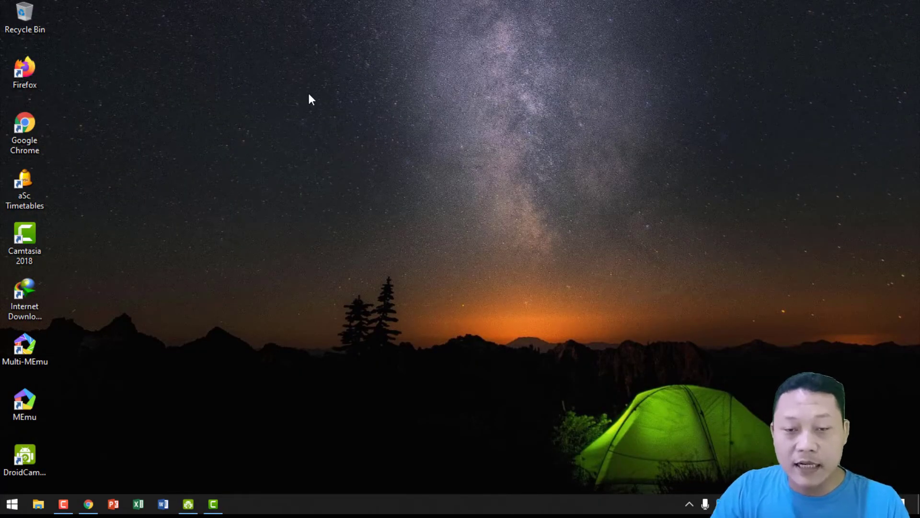
Relaunch PowerPoint from the taskbar and create a new blank presentation, Presentation1
left_click(303, 71)
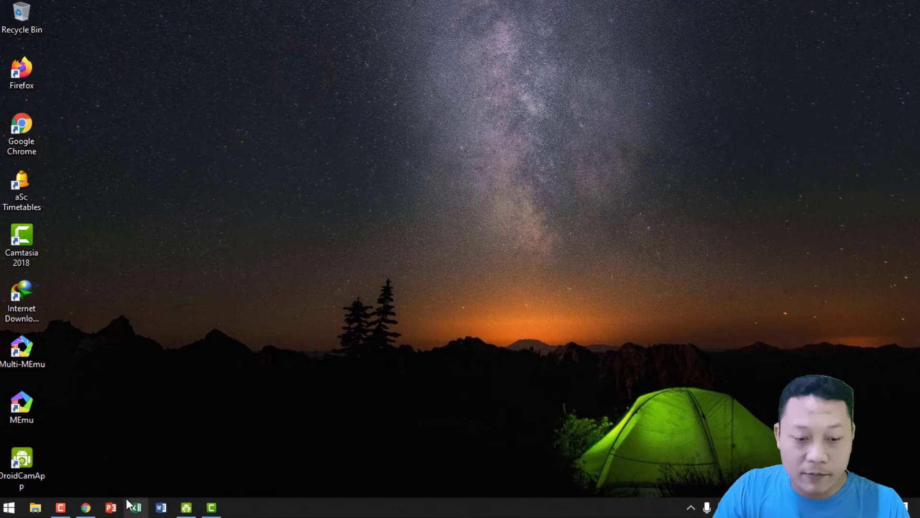
left_click(111, 509)
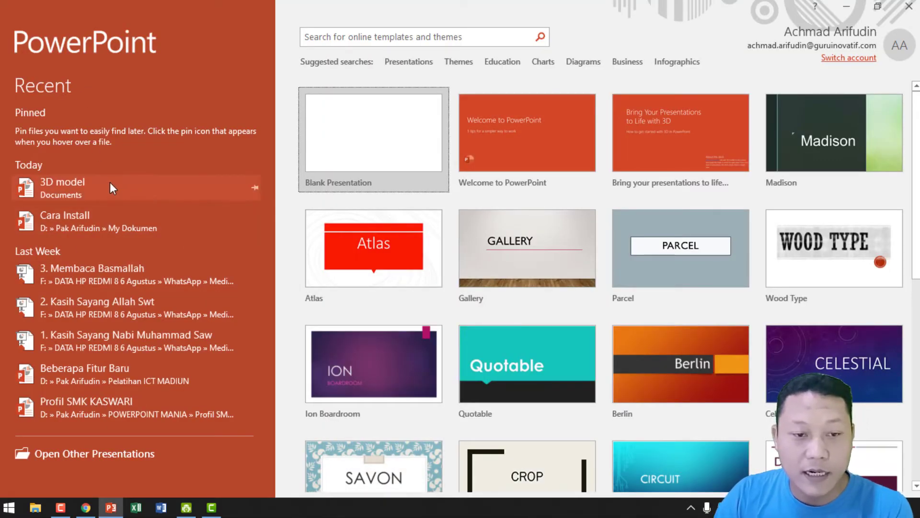
left_click(368, 136)
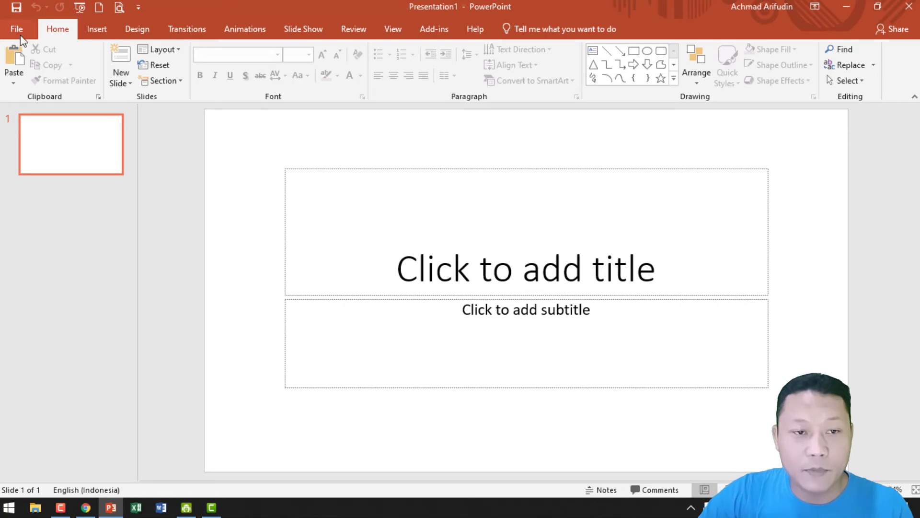
Review the signed-in Office account under File > Account, then return to the slide's Insert ribbon
left_click(21, 38)
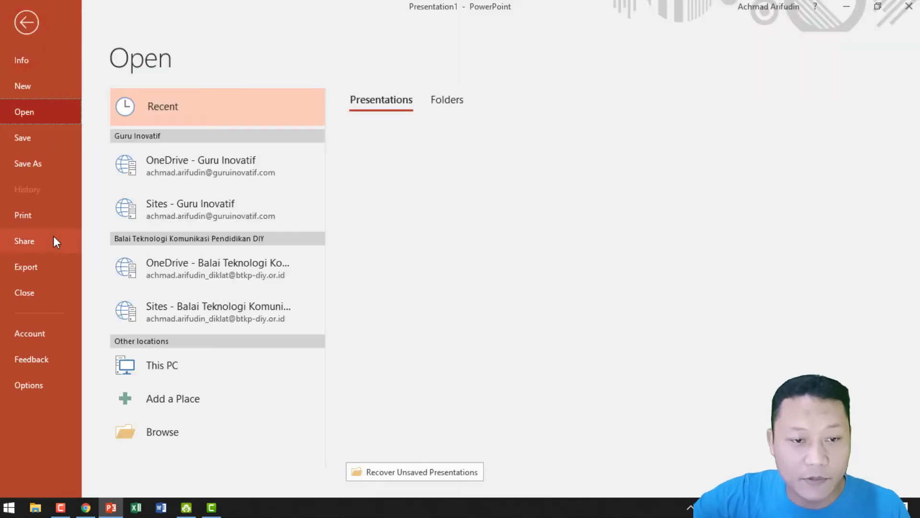
left_click(40, 328)
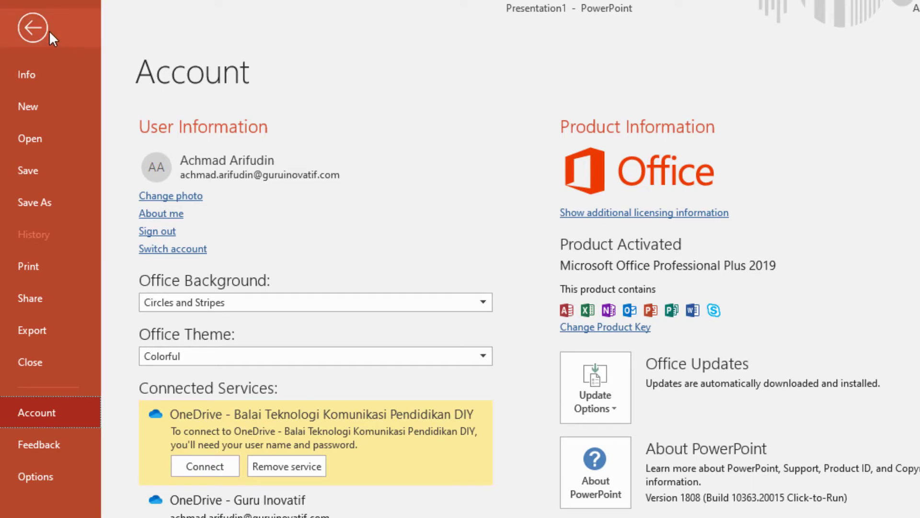
left_click(33, 27)
left_click(249, 152)
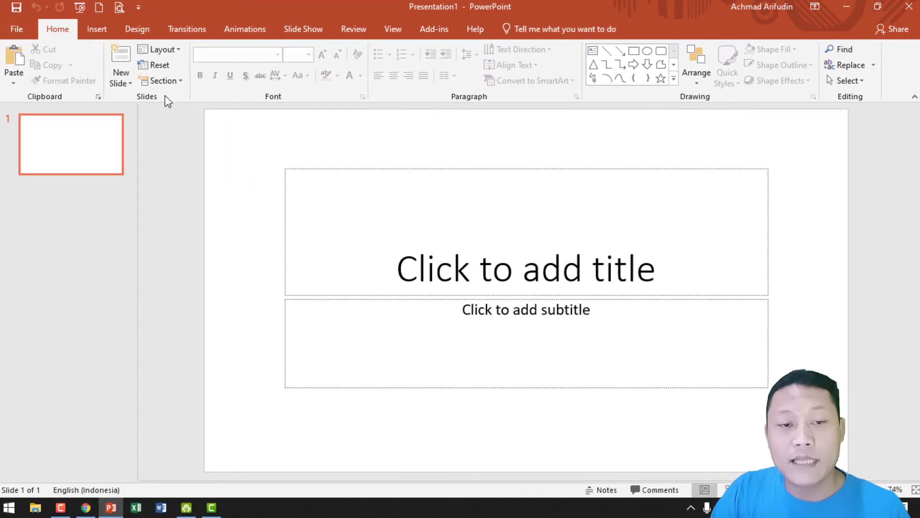
left_click(100, 30)
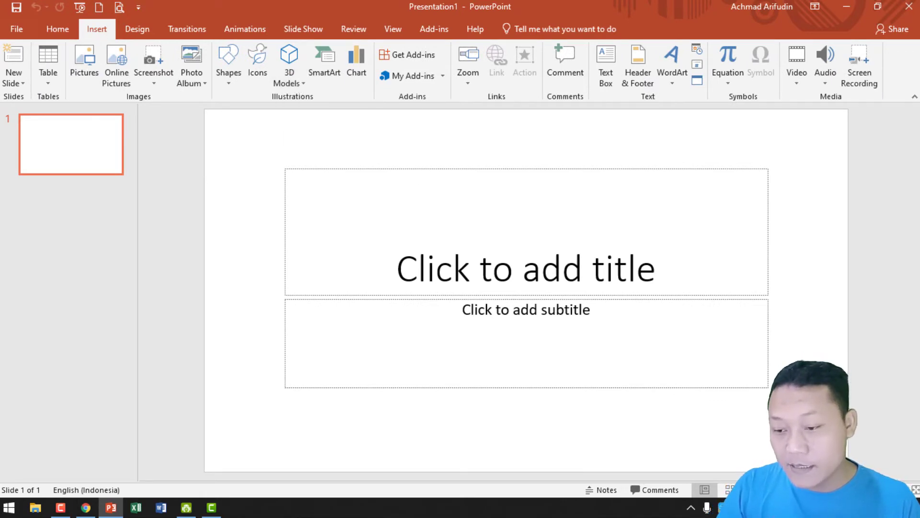
Confirm the Wi-Fi connection, then open Insert > 3D Models > From Online Sources
left_click(838, 510)
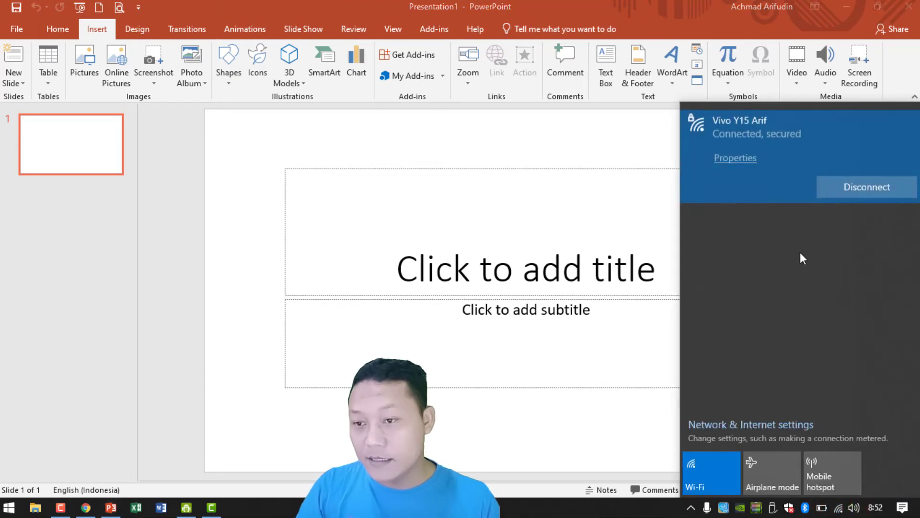
left_click(629, 145)
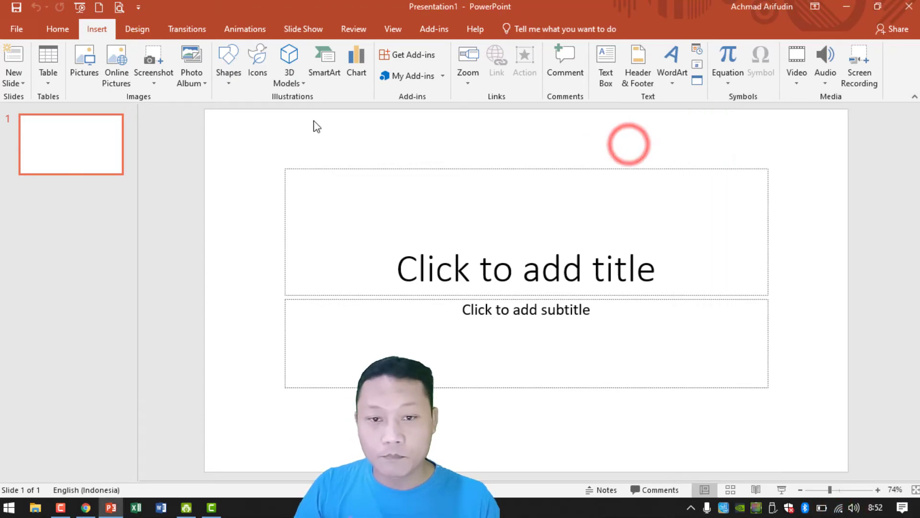
left_click(300, 86)
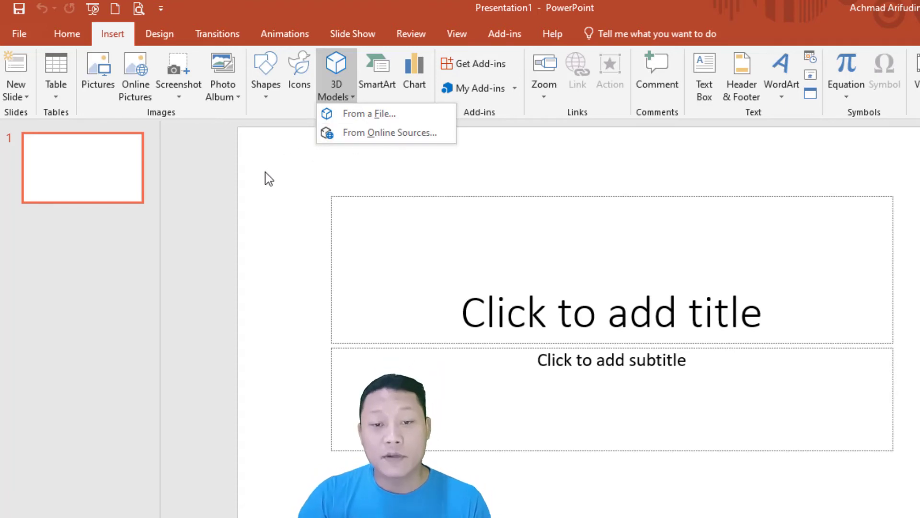
left_click(406, 136)
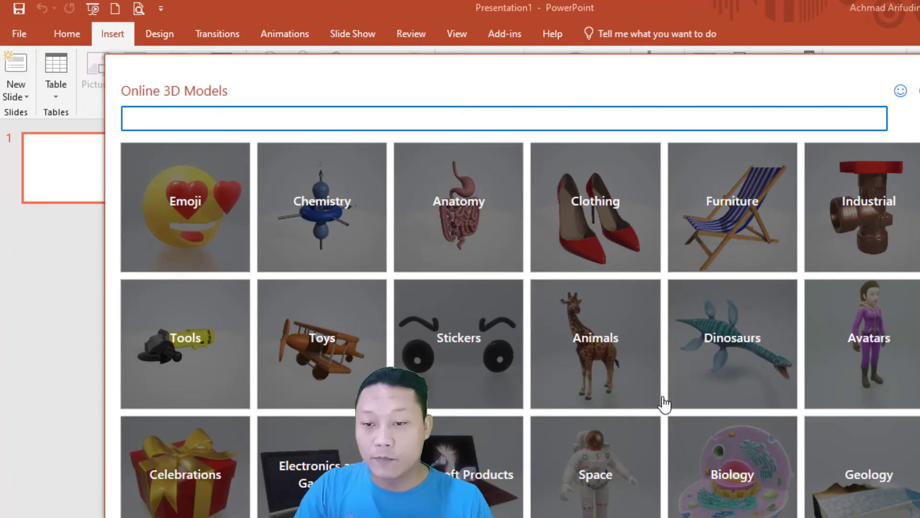
Browse the online 3D model categories, looking into Anatomy before returning to the full list
scroll(833, 185, "down", 2)
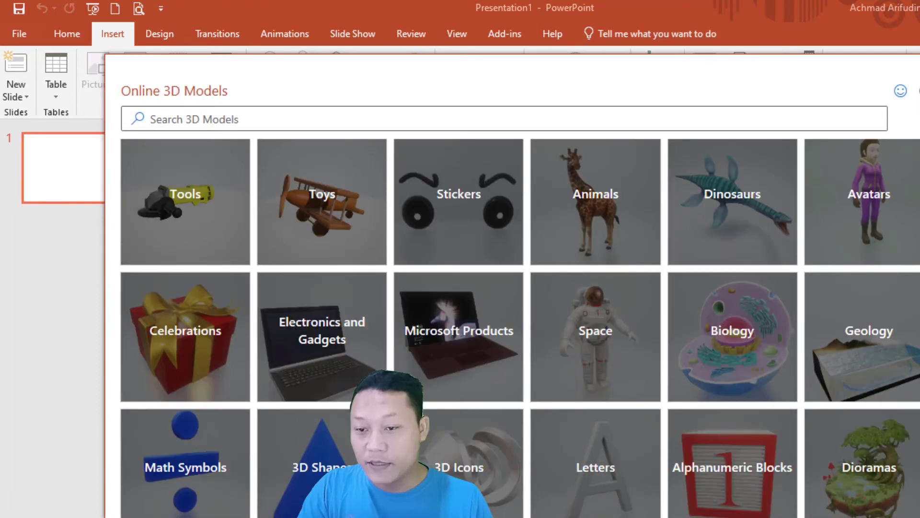
scroll(832, 184, "down", 3)
scroll(832, 185, "up", 2)
scroll(832, 185, "up", 1)
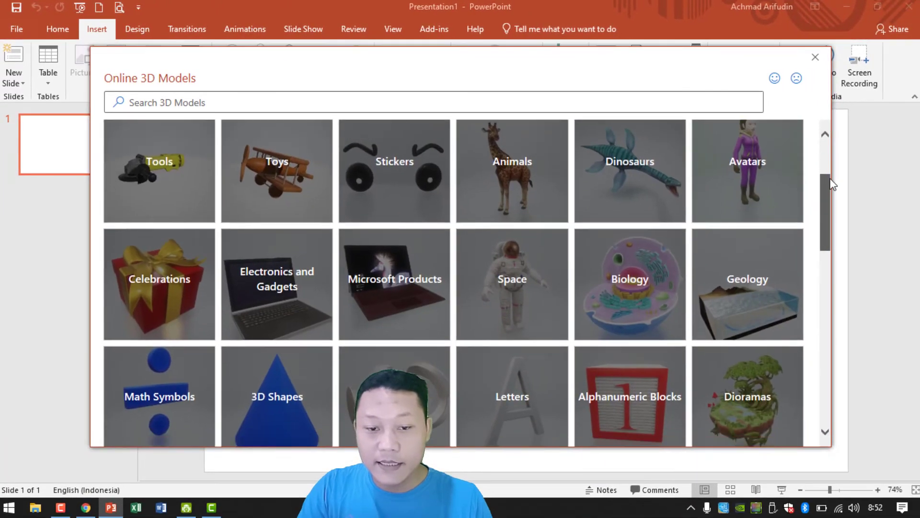
mouse_move(833, 185)
left_mouse_down()
mouse_move(814, 369)
mouse_move(827, 144)
mouse_move(828, 188)
left_mouse_up()
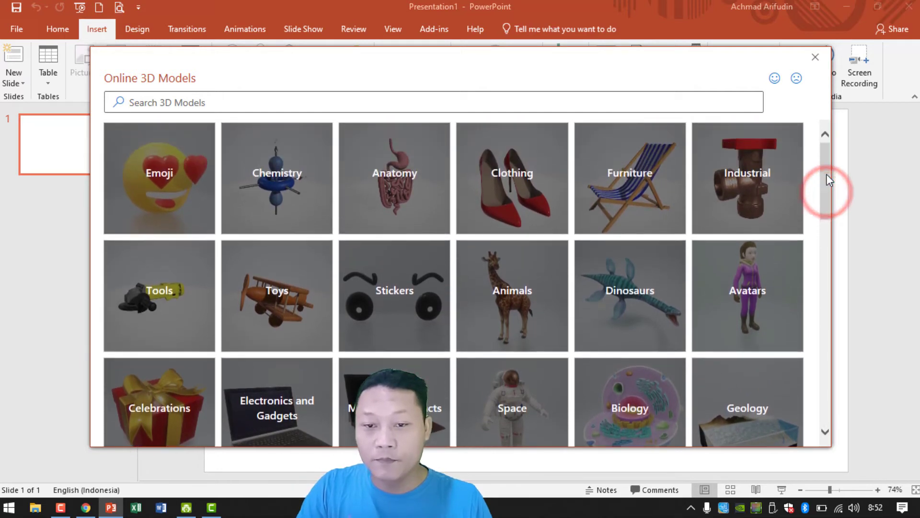
left_click(431, 182)
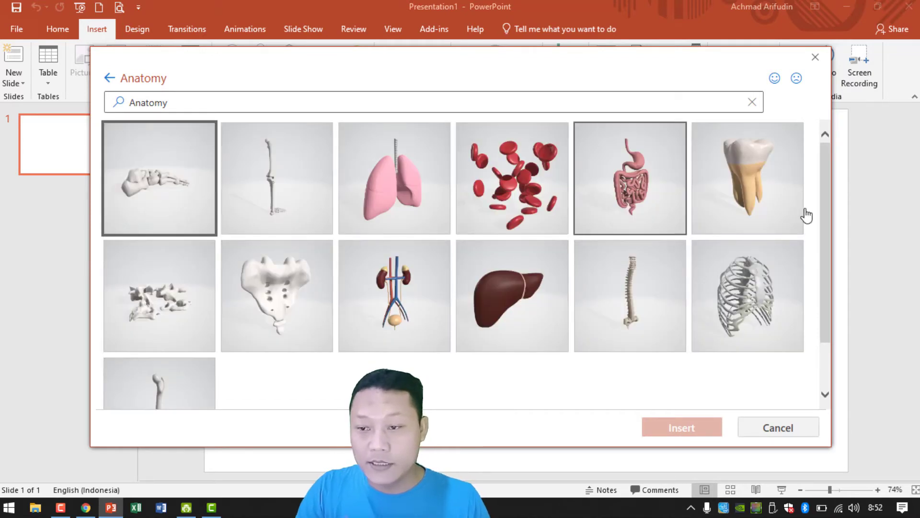
mouse_move(826, 171)
left_mouse_down()
mouse_move(830, 213)
mouse_move(832, 174)
left_mouse_up()
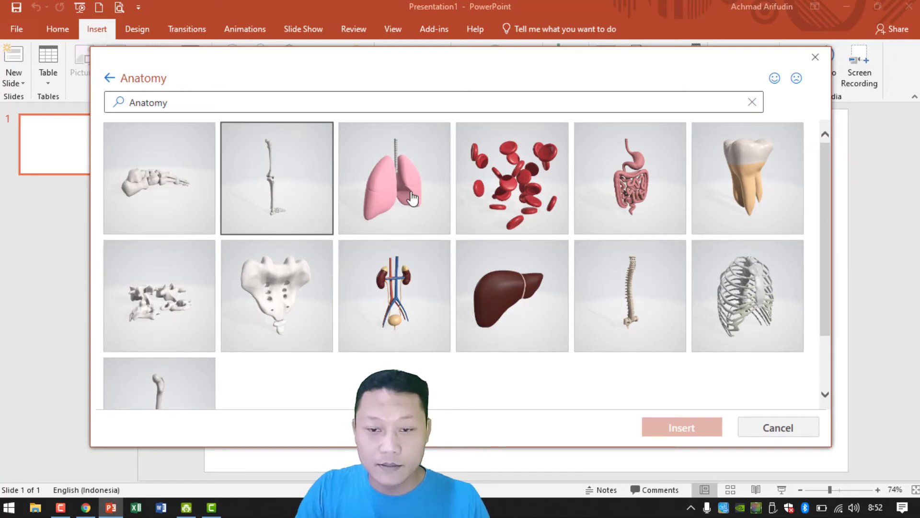
left_click(110, 79)
mouse_move(277, 295)
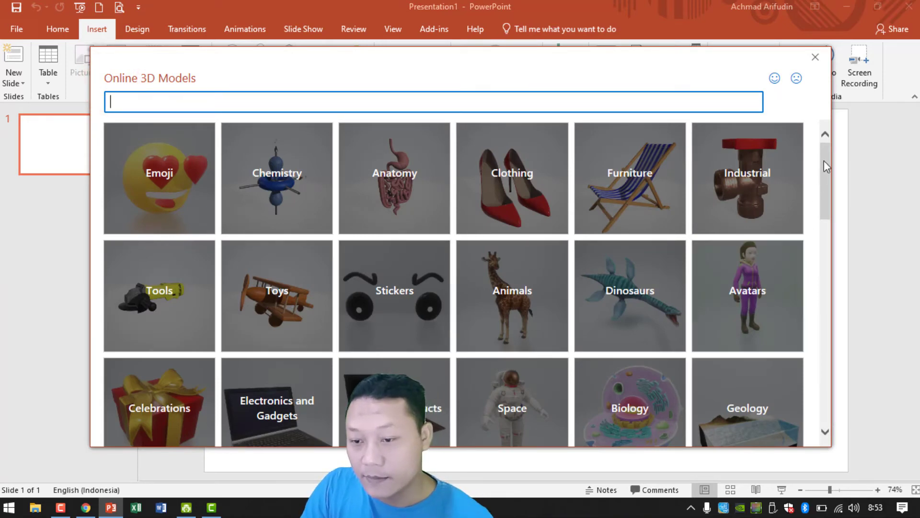
Open the Dioramas collection and select the green floating island with a river
left_click_drag(824, 160, 833, 255)
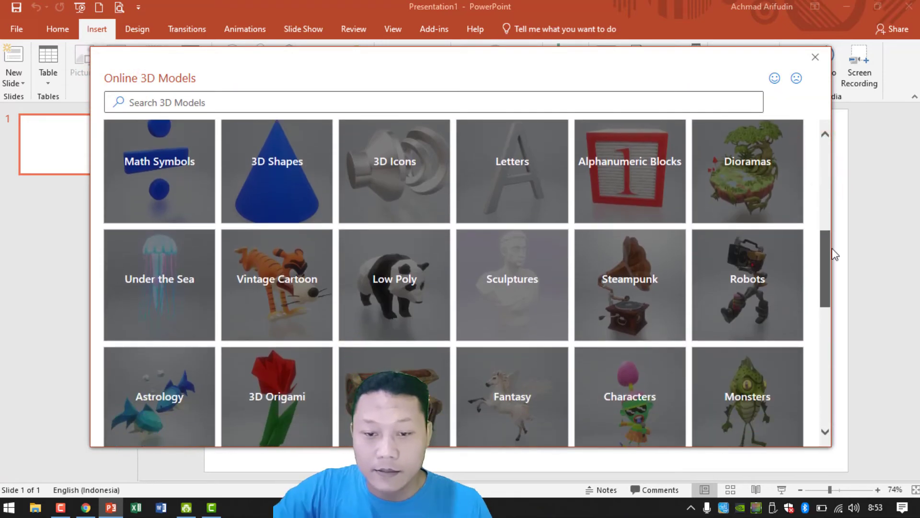
mouse_move(833, 255)
left_mouse_down()
mouse_move(833, 287)
mouse_move(828, 222)
left_mouse_up()
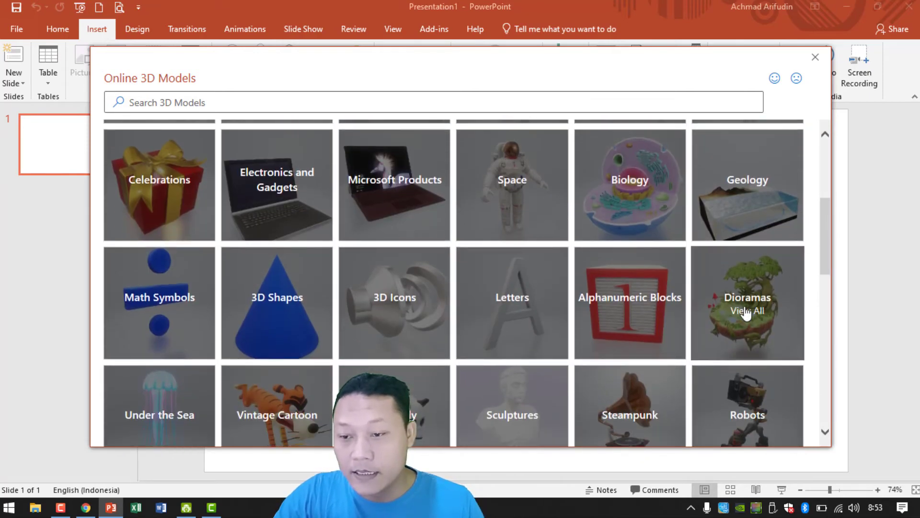
left_click(744, 312)
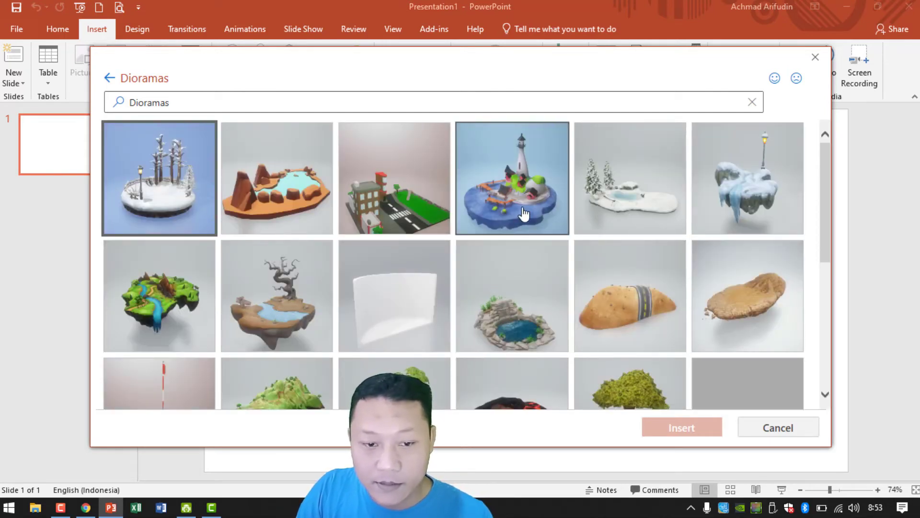
left_click(160, 287)
Insert the island model and enlarge it across most of the slide by its corners
left_click(675, 429)
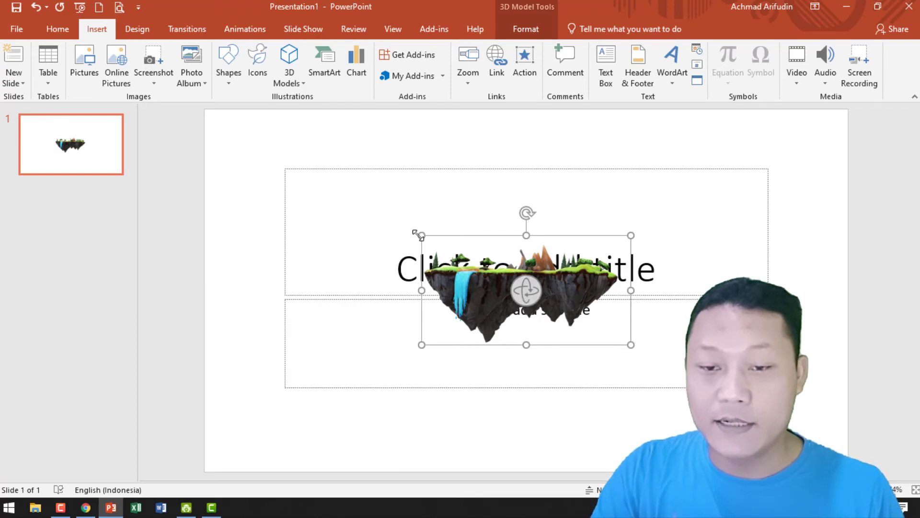
left_click_drag(422, 235, 269, 155)
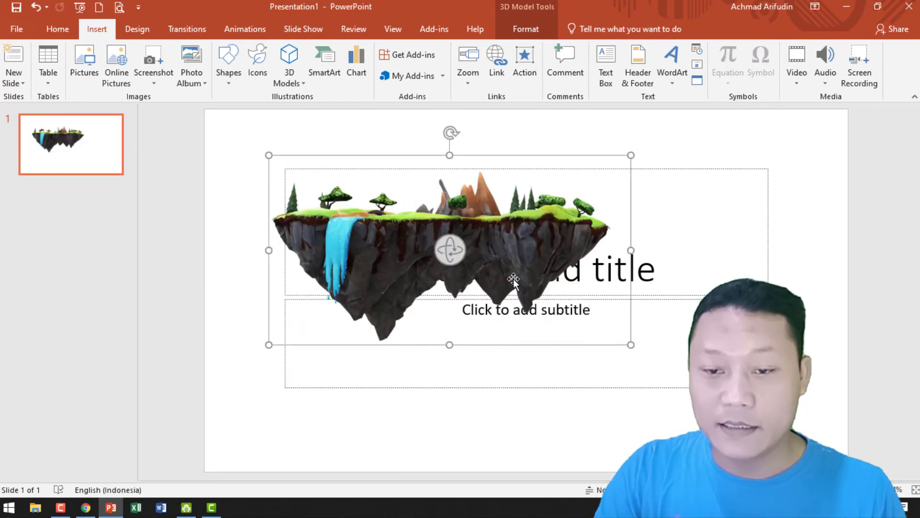
left_click_drag(630, 344, 740, 402)
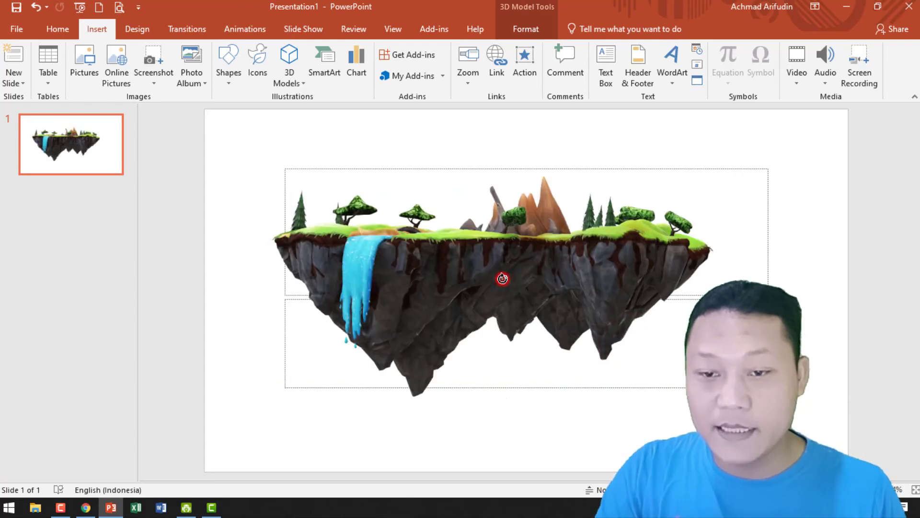
Tilt the island in 3D to show its grassy top and nudge it slightly right
mouse_move(502, 279)
left_mouse_down()
mouse_move(416, 105)
mouse_move(427, 1)
mouse_move(390, 130)
mouse_move(464, 263)
mouse_move(435, 322)
mouse_move(471, 346)
mouse_move(545, 309)
mouse_move(587, 307)
mouse_move(643, 232)
mouse_move(867, 296)
mouse_move(488, 254)
mouse_move(502, 286)
mouse_move(448, 237)
left_mouse_up()
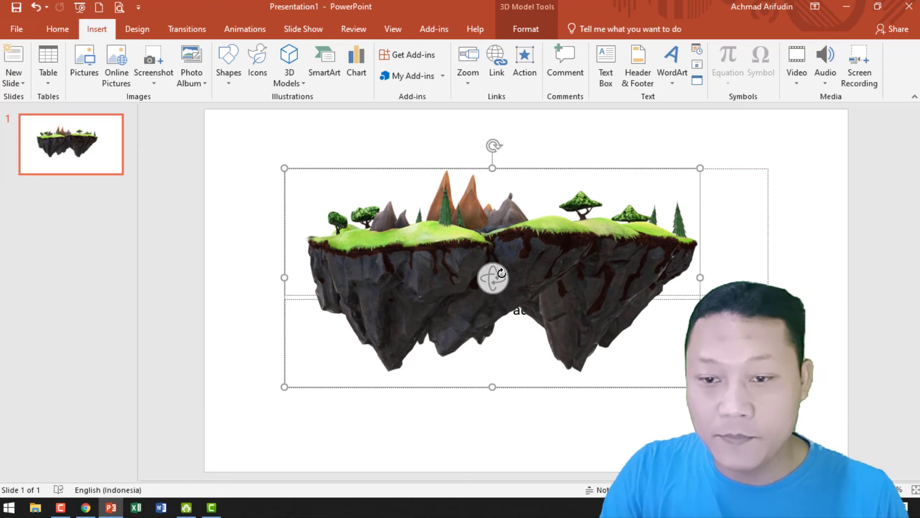
left_click_drag(489, 284, 629, 350)
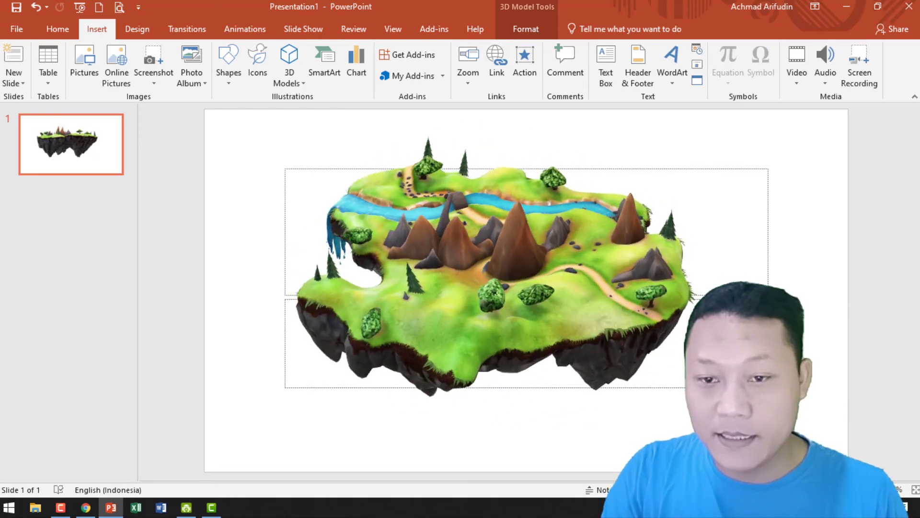
mouse_move(416, 275)
left_mouse_down()
mouse_move(452, 290)
mouse_move(357, 284)
left_mouse_up()
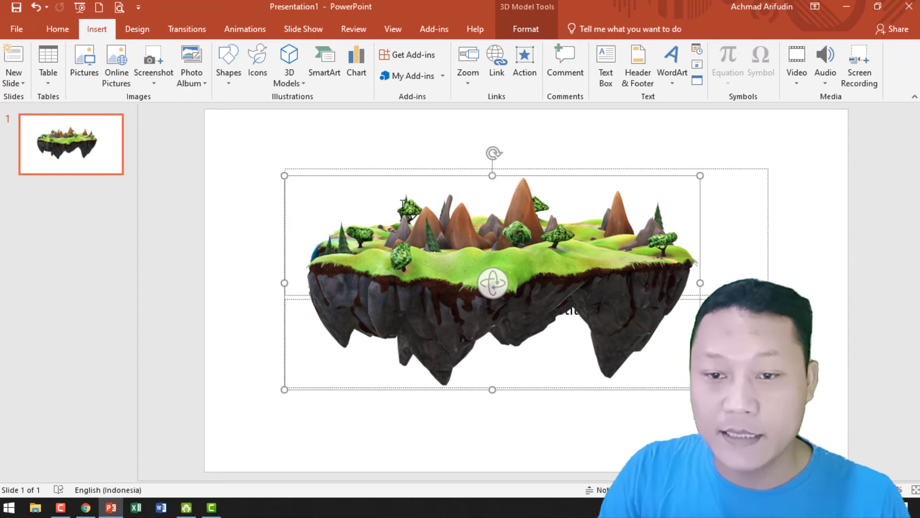
left_click(416, 245)
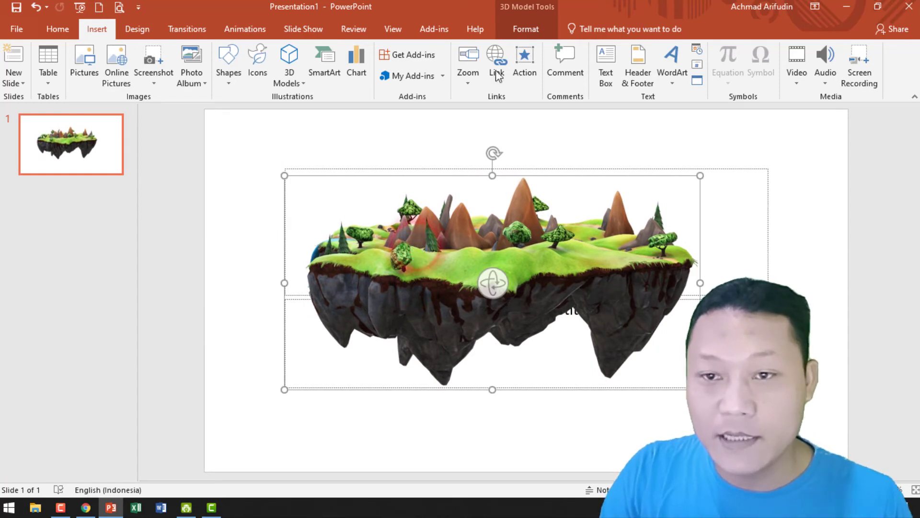
Apply the Turntable animation to the island model from the Animations gallery
left_click(256, 31)
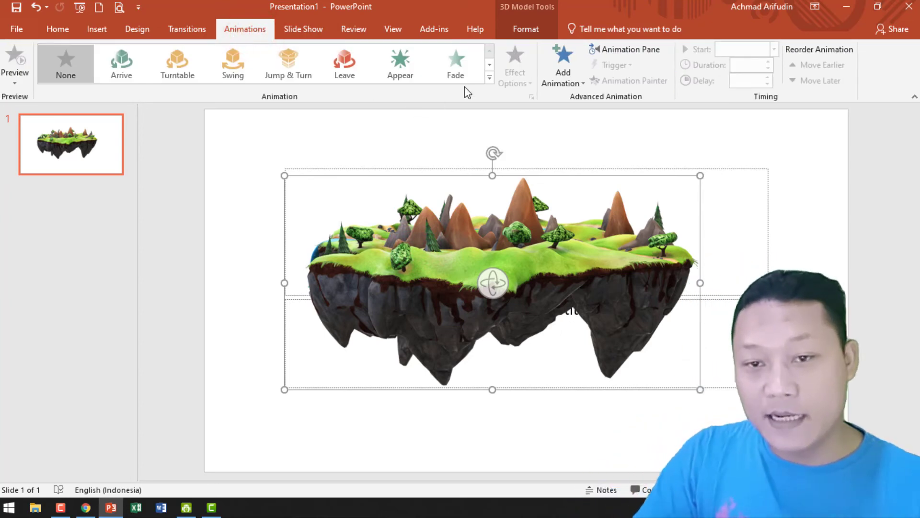
left_click(489, 77)
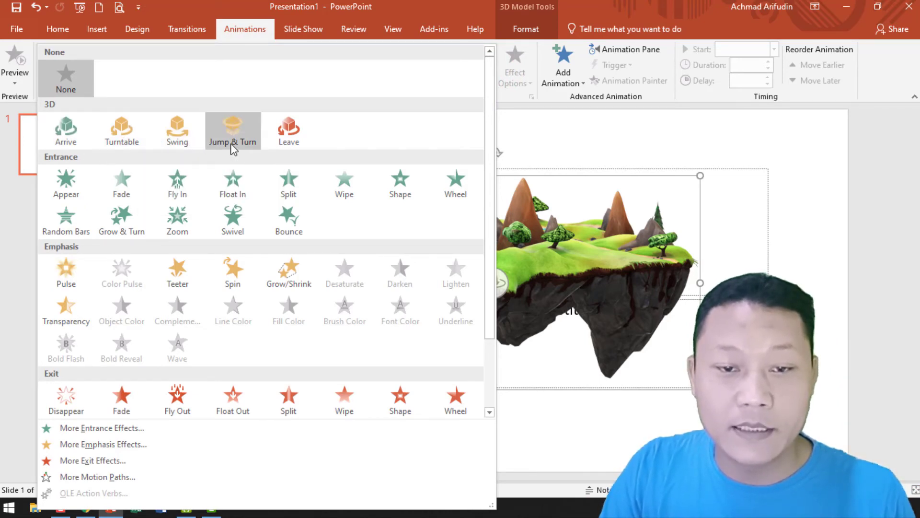
left_click(134, 128)
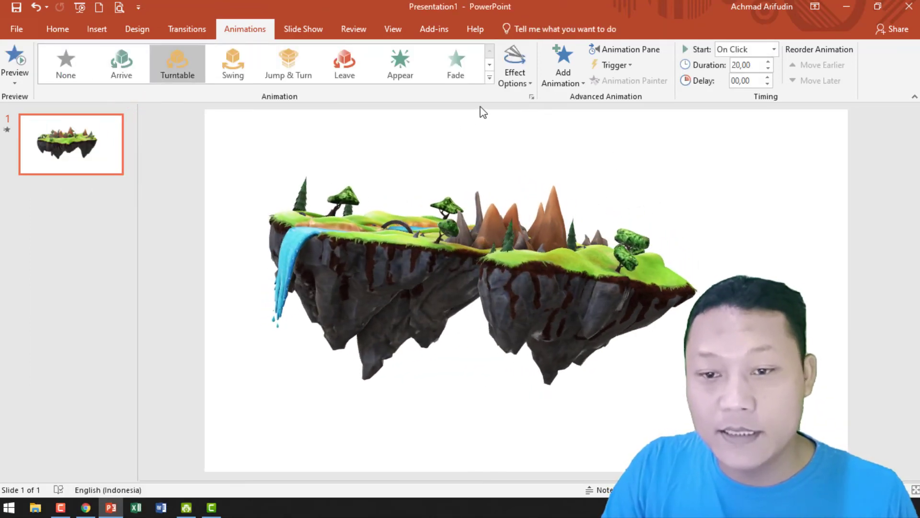
Set the Turntable effect option to Object Center and show the Animation Pane
left_click(527, 82)
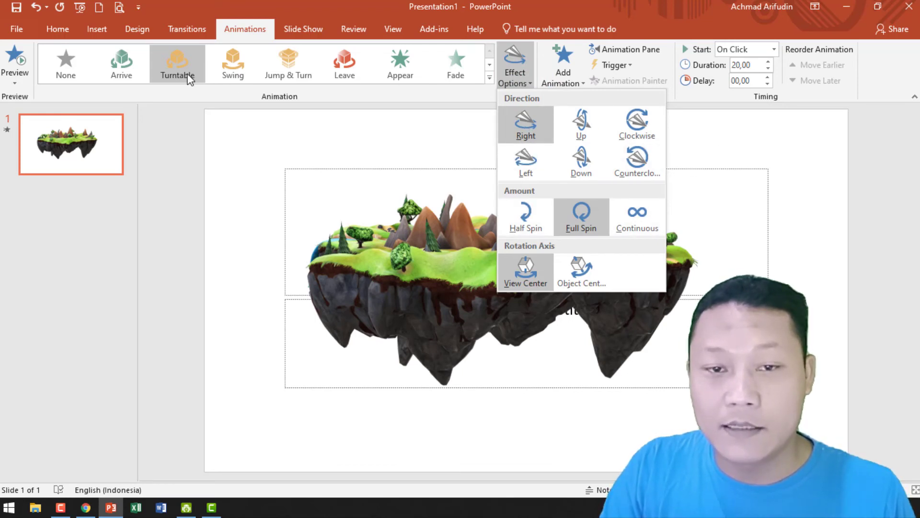
left_click(480, 100)
left_click(517, 86)
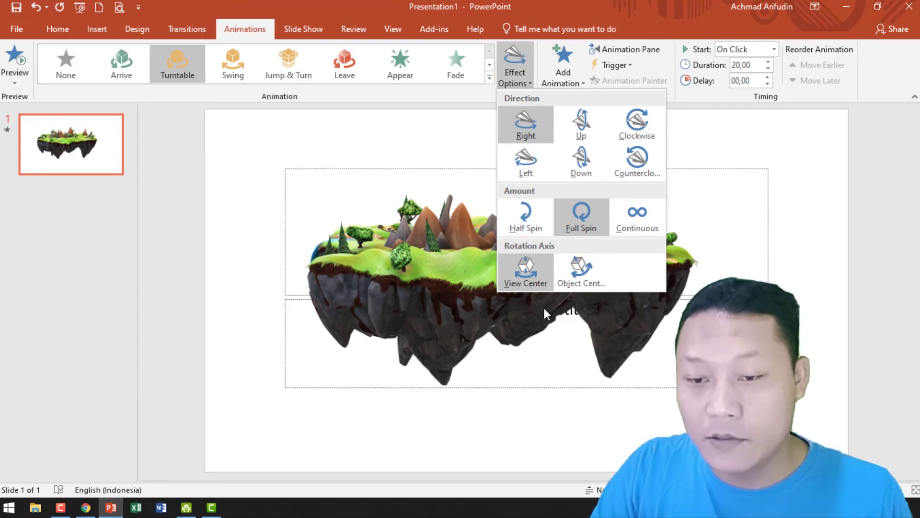
left_click(591, 273)
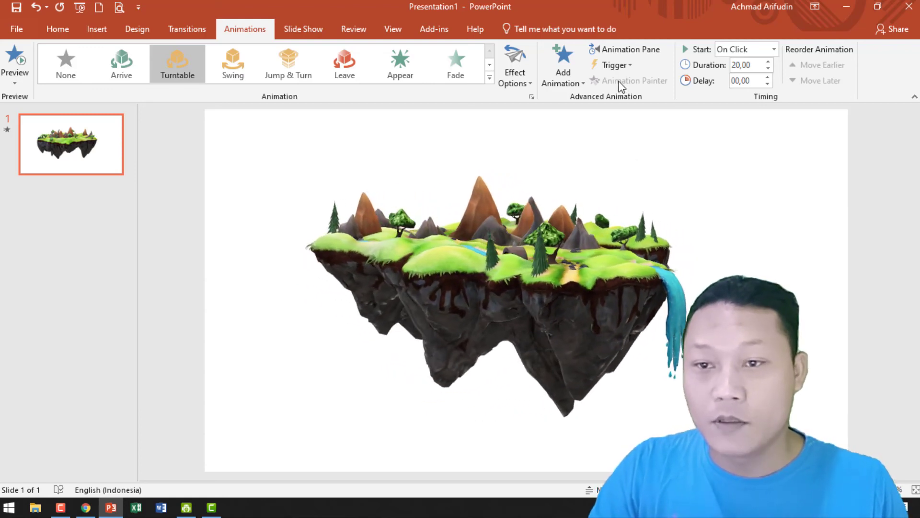
left_click(617, 50)
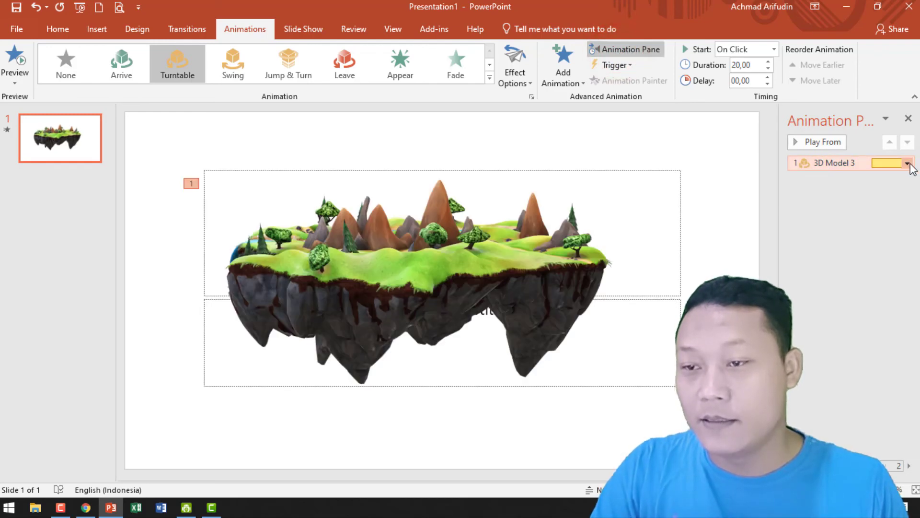
Set the 3D Model 3 animation to start With Previous and deselect the model
left_click(907, 163)
left_click(853, 191)
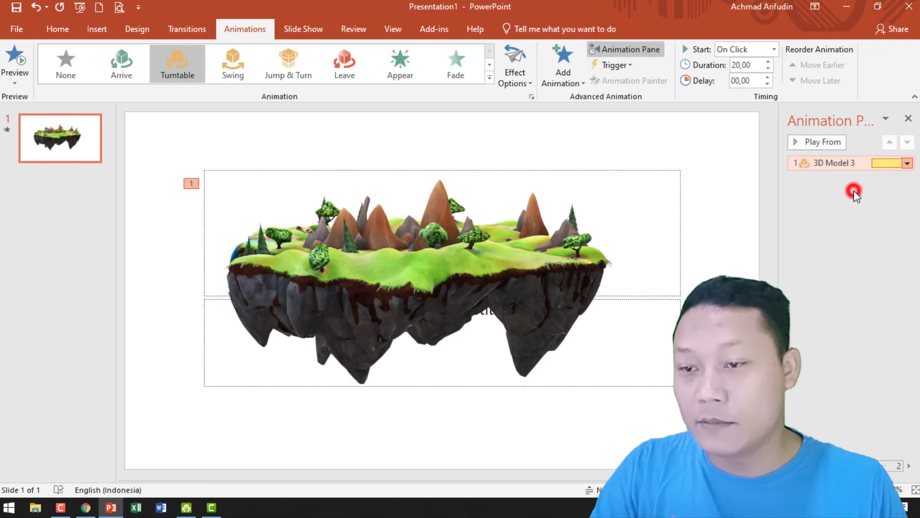
left_click(735, 174)
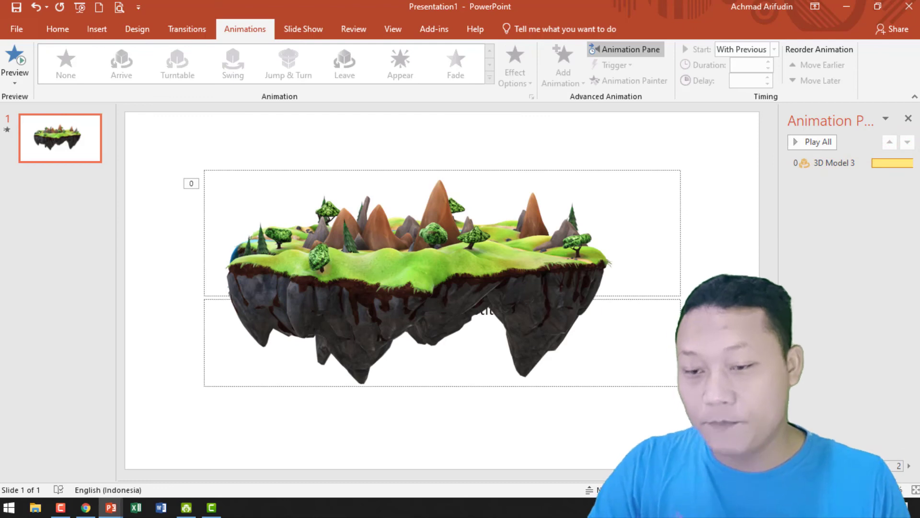
Play the slide show with F5 to watch the Turntable animation, then exit
key("F5")
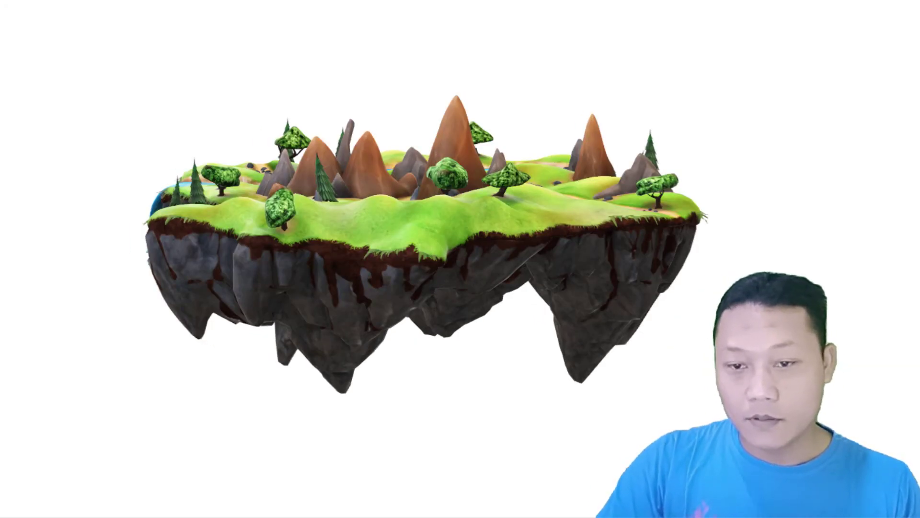
key("Right")
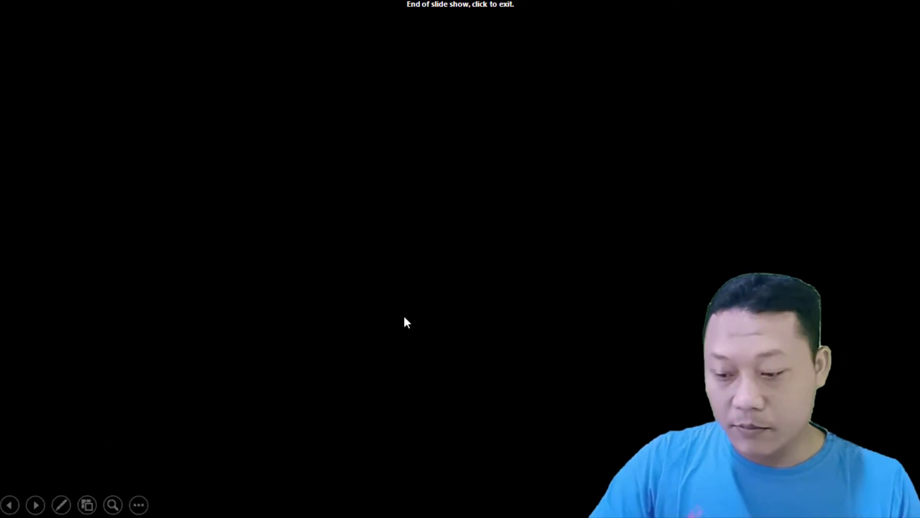
key("Left")
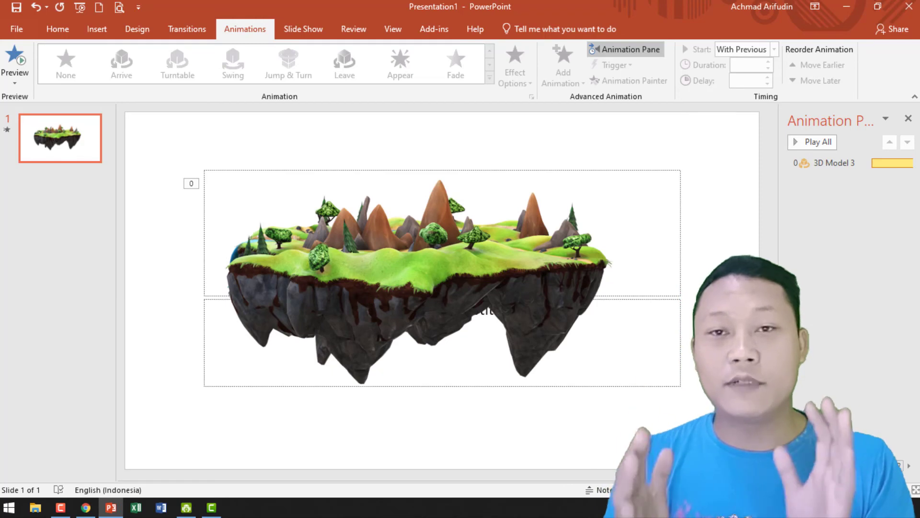
Show the Transitions ribbon, where the slide's transition is None with 02,00 duration
left_click(193, 29)
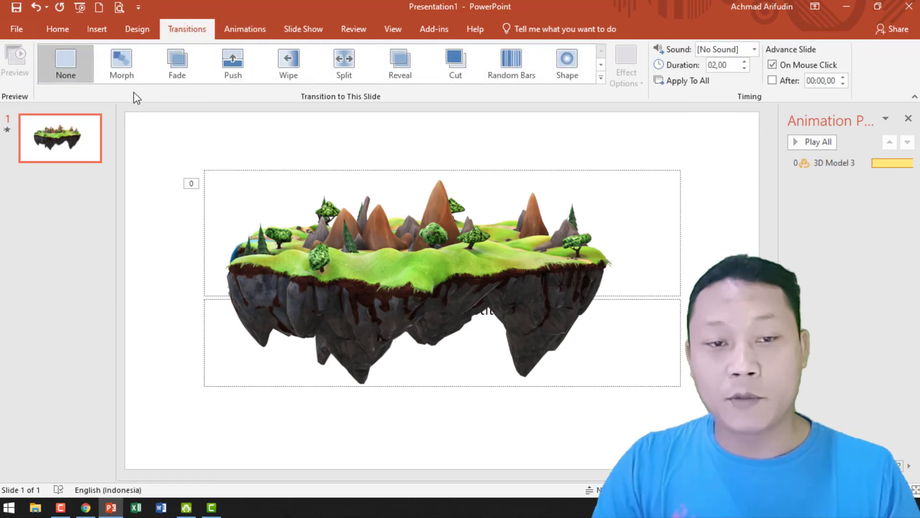